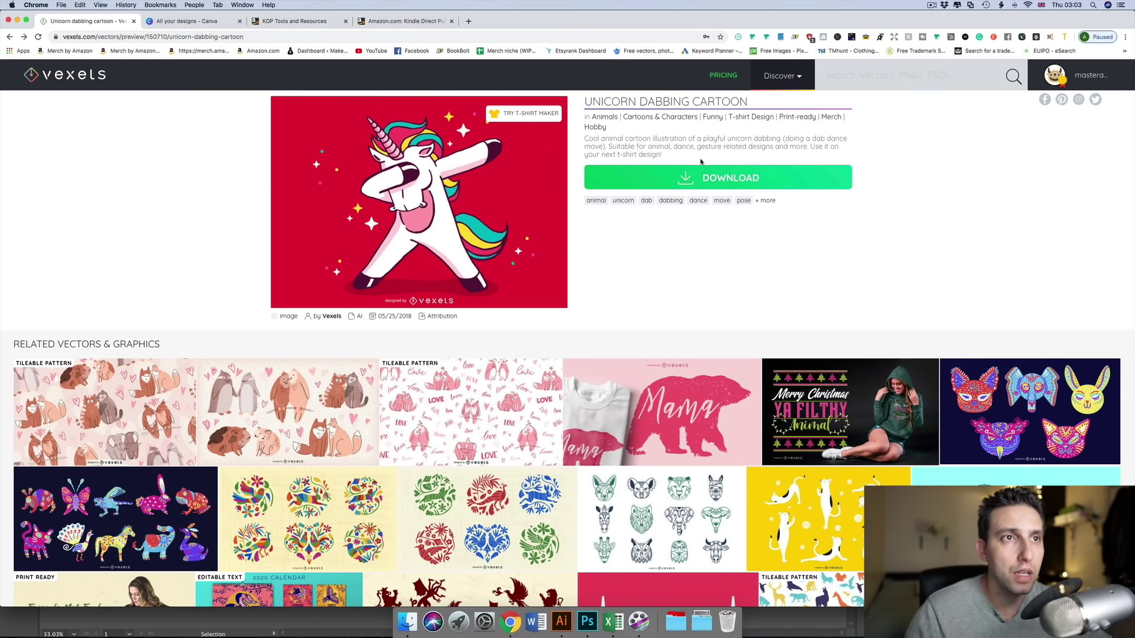
# Step: Download the Unicorn Dabbing Cartoon vector from Vexels
pyautogui.click(713, 177)
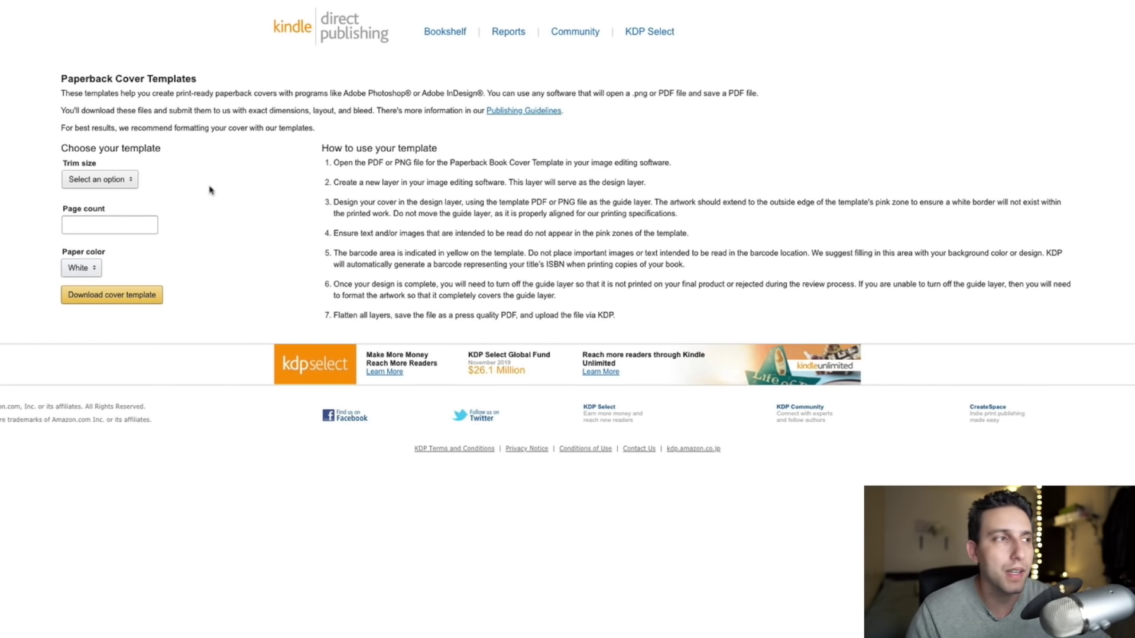
# Step: Configure the KDP paperback cover template with a 6 x 9 in trim size, 110 pages and white paper
pyautogui.click(100, 180)
pyautogui.click(91, 224)
pyautogui.click(97, 222)
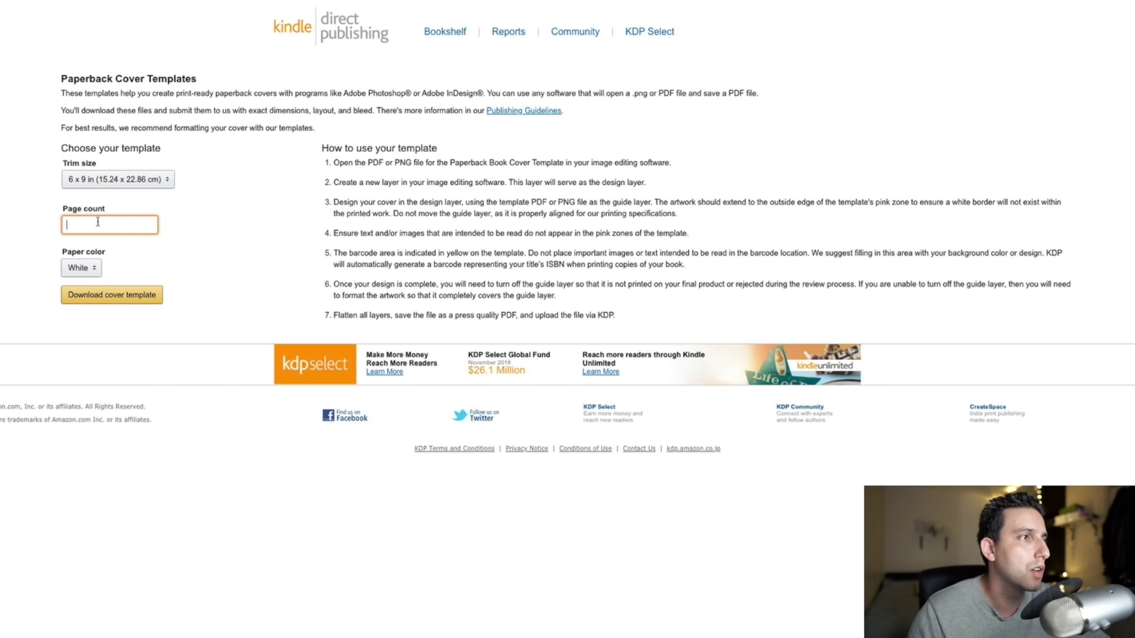
pyautogui.write('1')
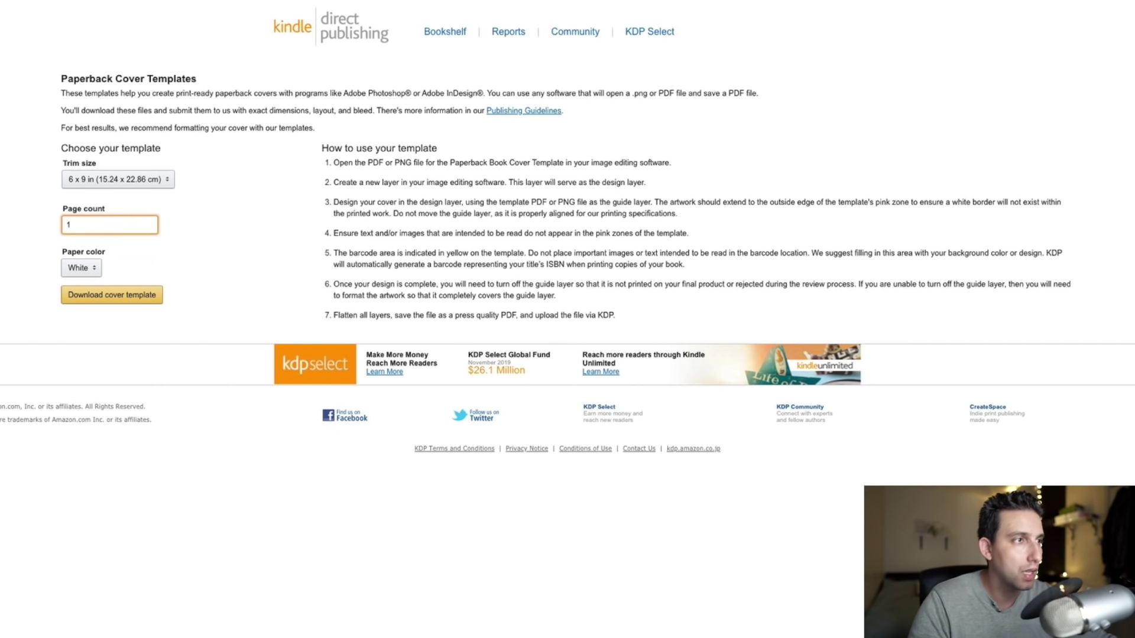
pyautogui.write('10')
pyautogui.click(88, 269)
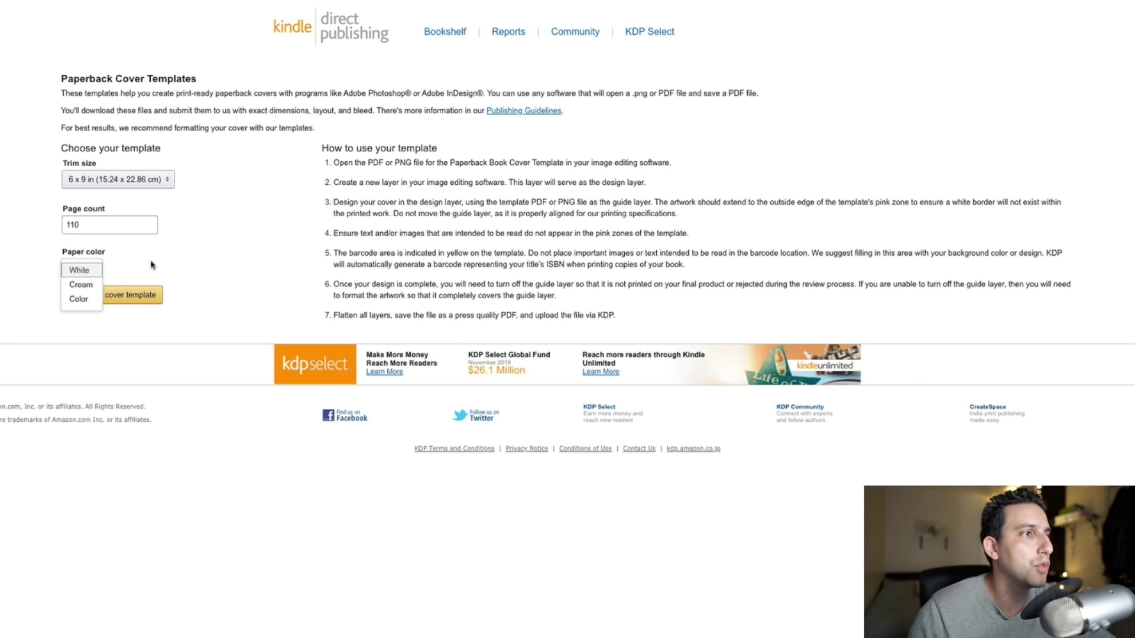
pyautogui.click(120, 270)
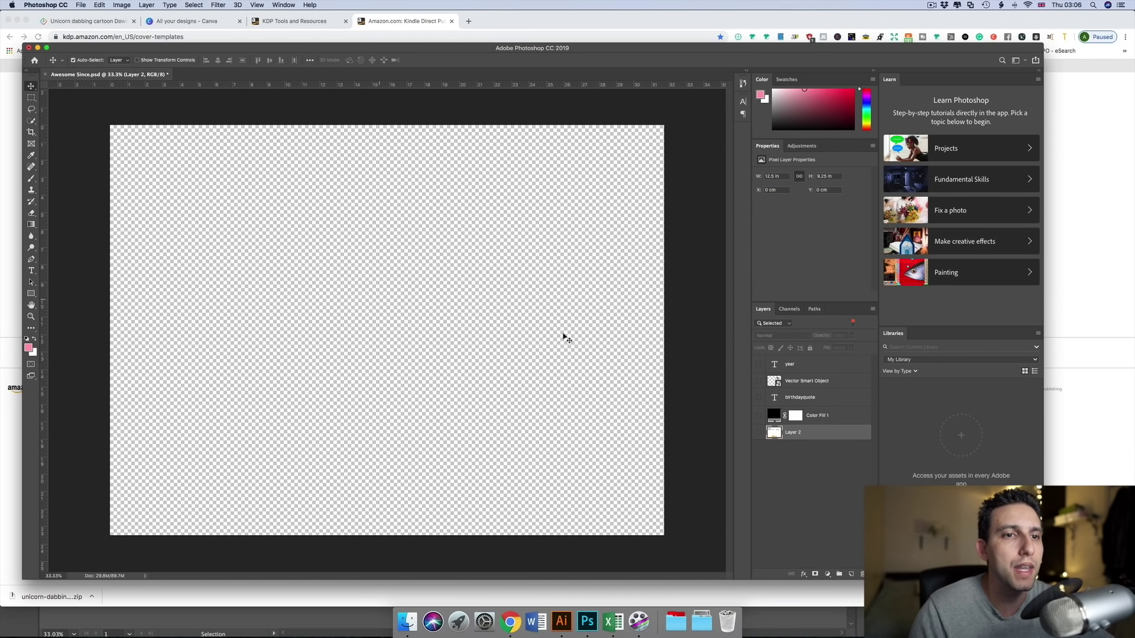
# Step: Show the cover template on Layer 2 and the black Color Fill 1 layer, lowering the fill's opacity to 72%
pyautogui.click(759, 433)
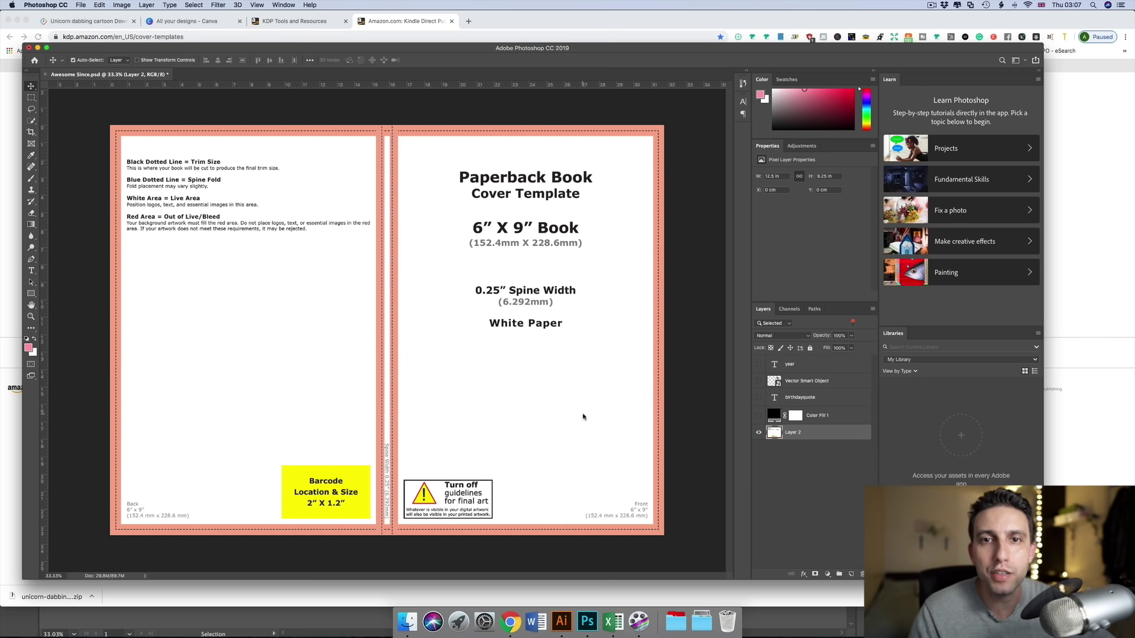
pyautogui.click(759, 415)
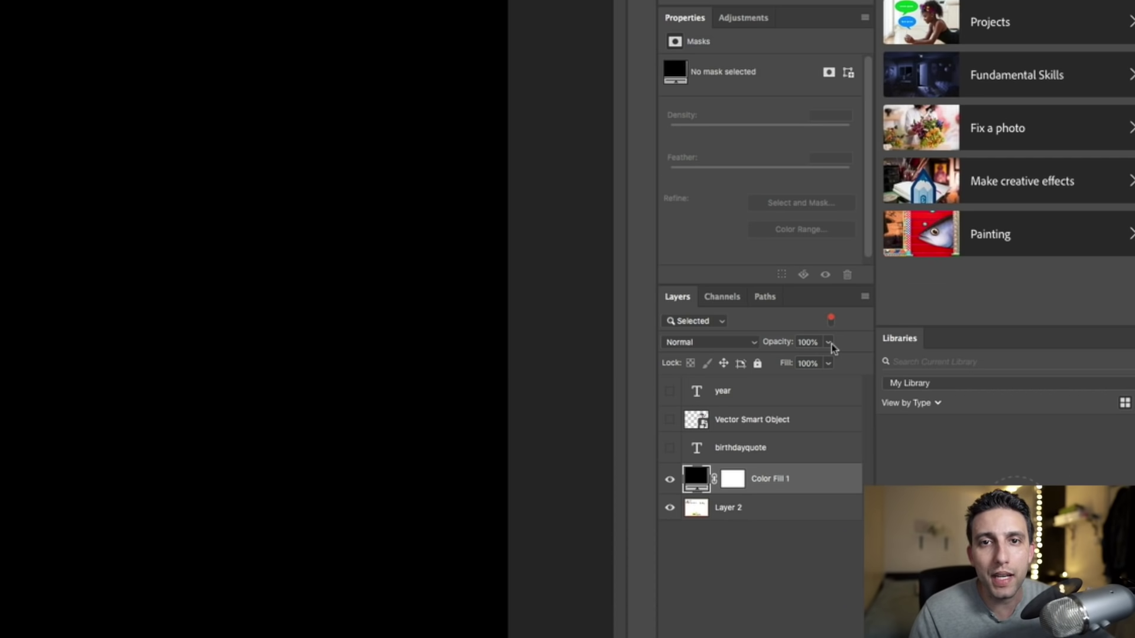
pyautogui.click(829, 342)
pyautogui.moveTo(834, 365); pyautogui.dragTo(809, 365)
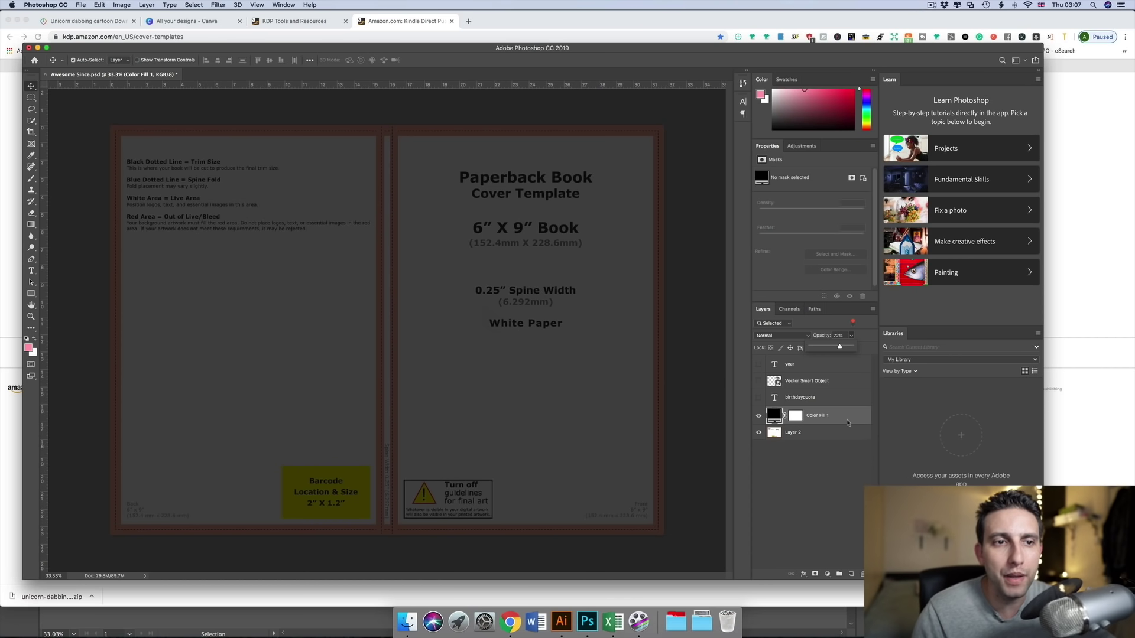
pyautogui.click(743, 395)
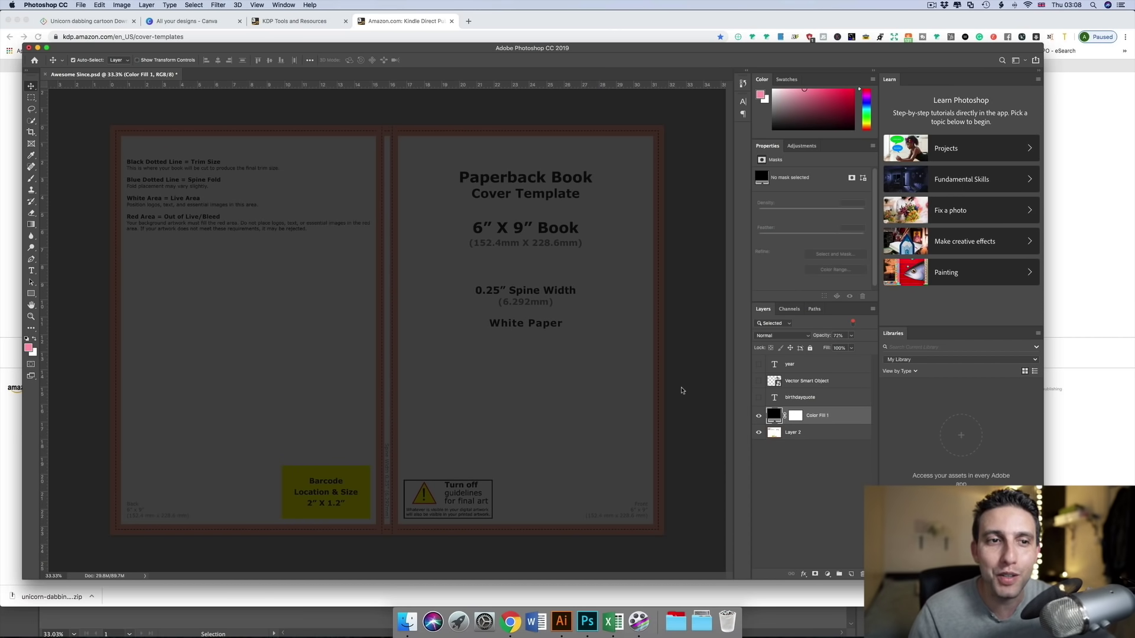
# Step: Show the unicorn Vector Smart Object, the birthdayquote text layer and the year text layer
pyautogui.click(758, 380)
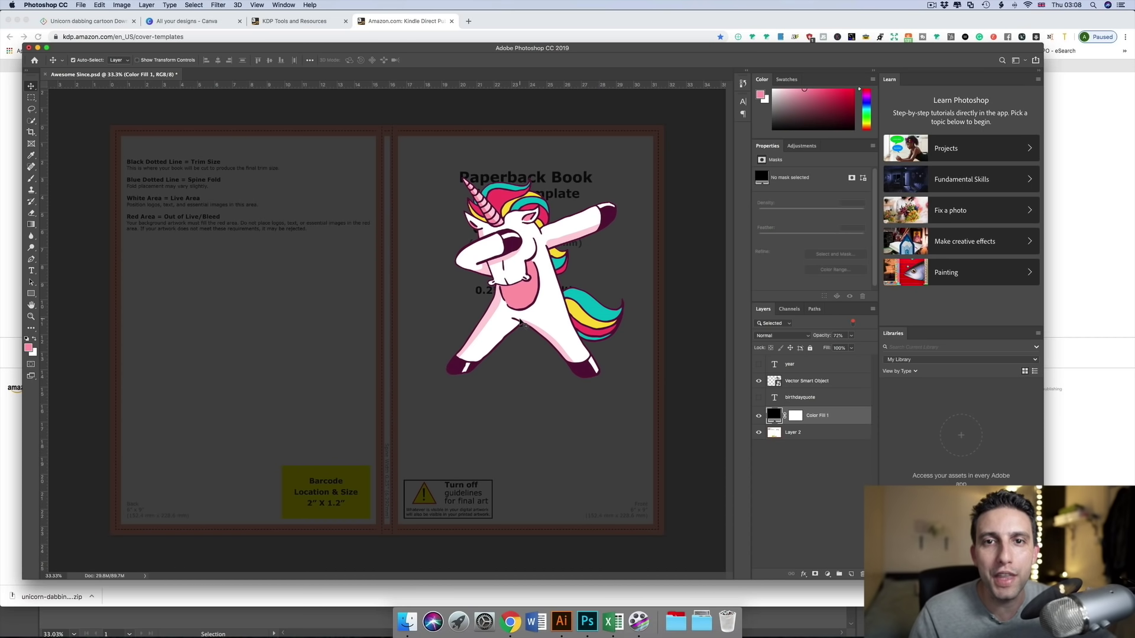
pyautogui.click(759, 397)
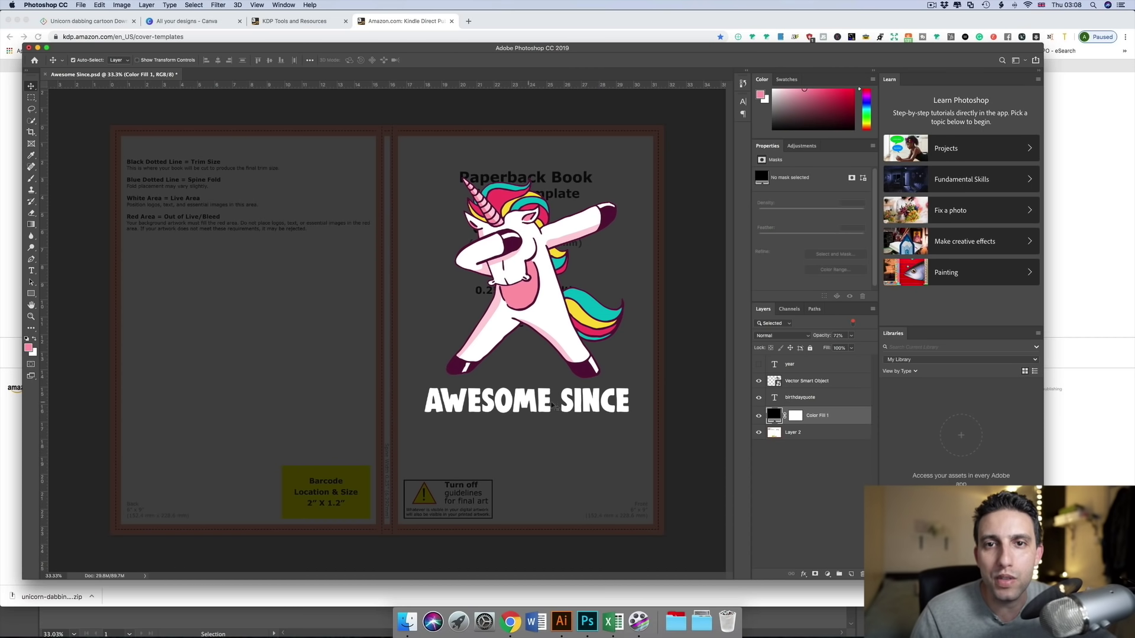
pyautogui.click(759, 365)
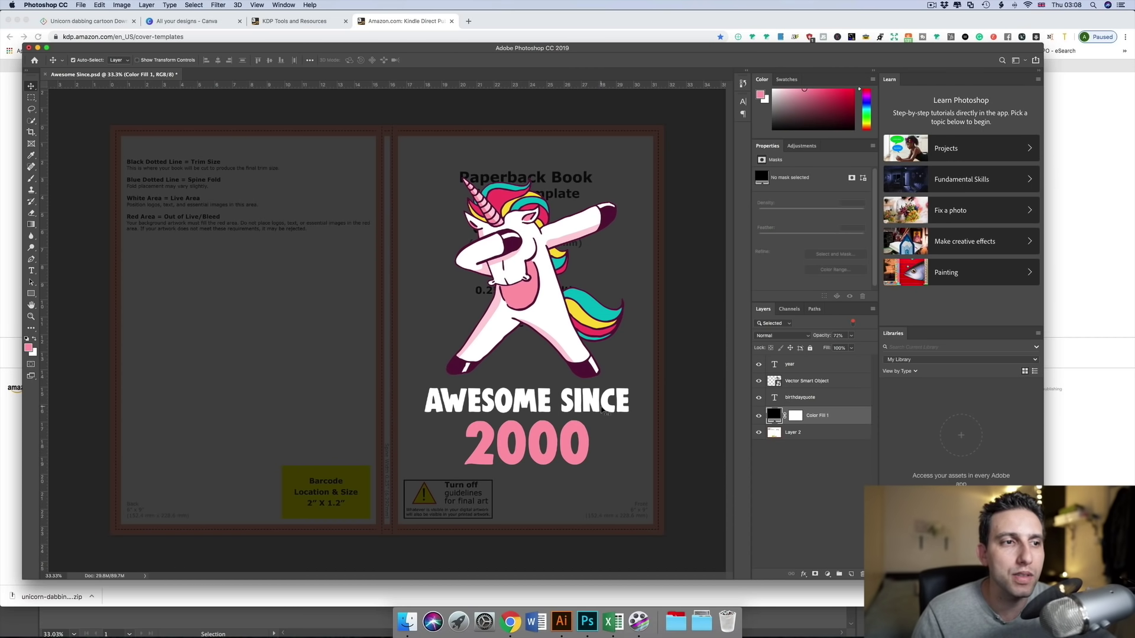
# Step: Hide the cover template on Layer 2 and set the Color Fill 1 layer's opacity to 100%
pyautogui.click(758, 432)
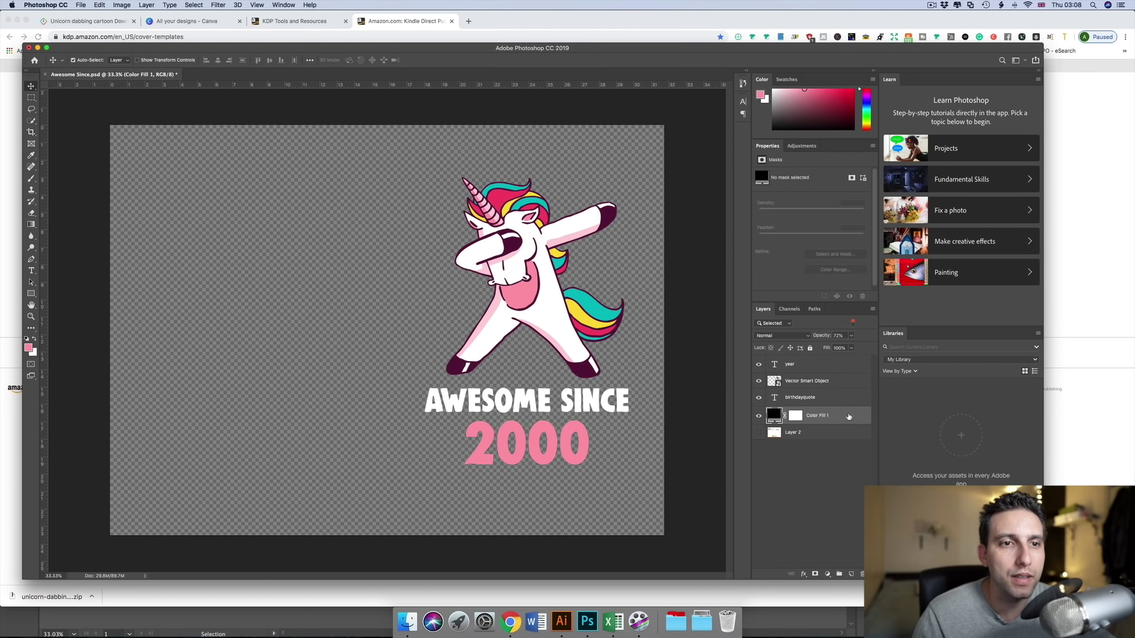
pyautogui.click(851, 335)
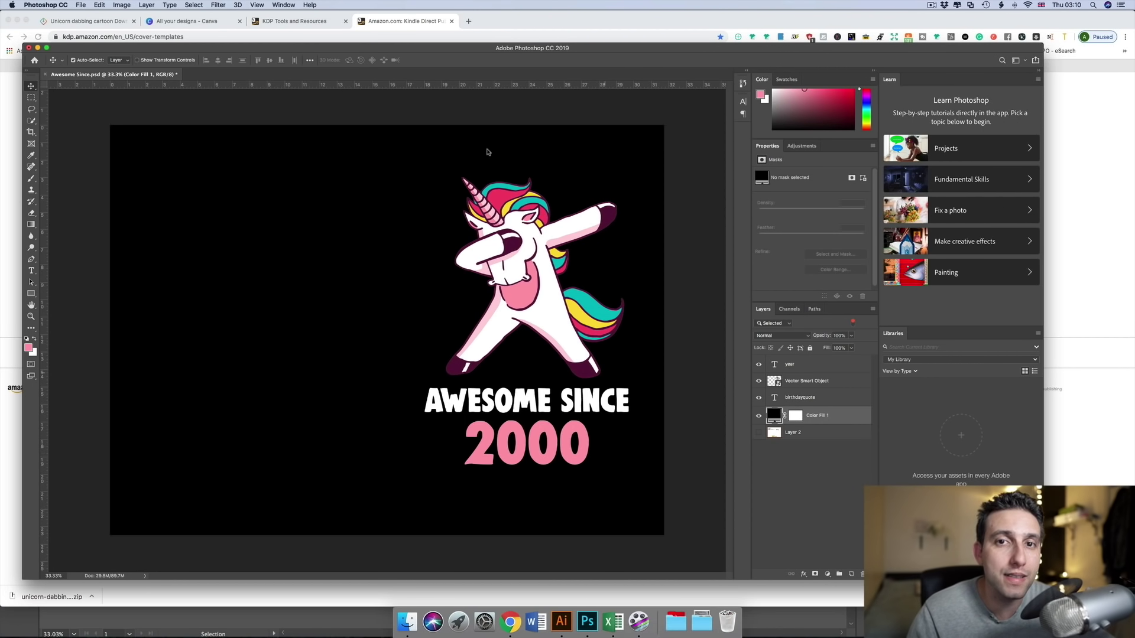
# Step: Select the "AWESOME SINCE" and "2000" text layers in turn to check their layer names
pyautogui.click(533, 408)
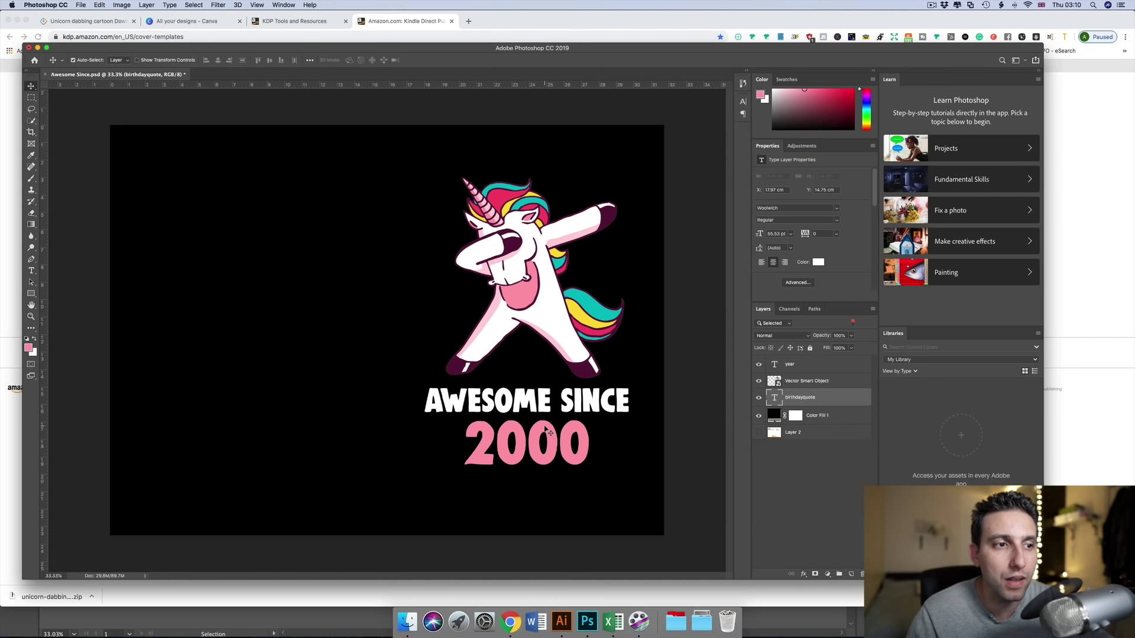
pyautogui.click(548, 432)
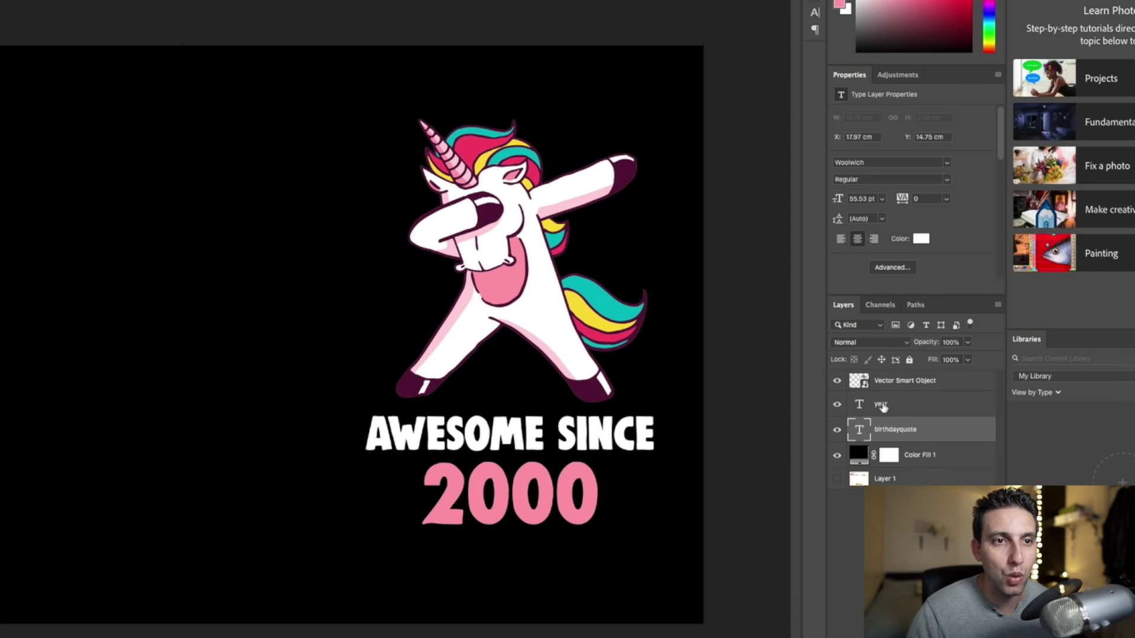
pyautogui.click(893, 405)
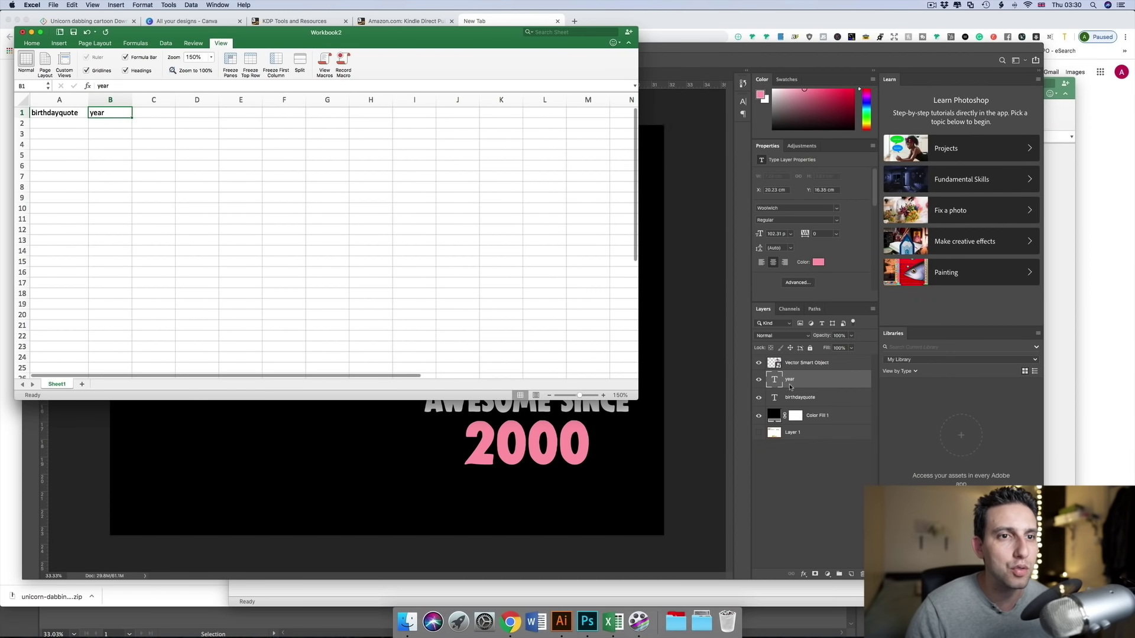
# Step: Enter "Awesome Since" in A2 and 2000 in B2 of the spreadsheet, and start entering the next year in B3
pyautogui.click(56, 125)
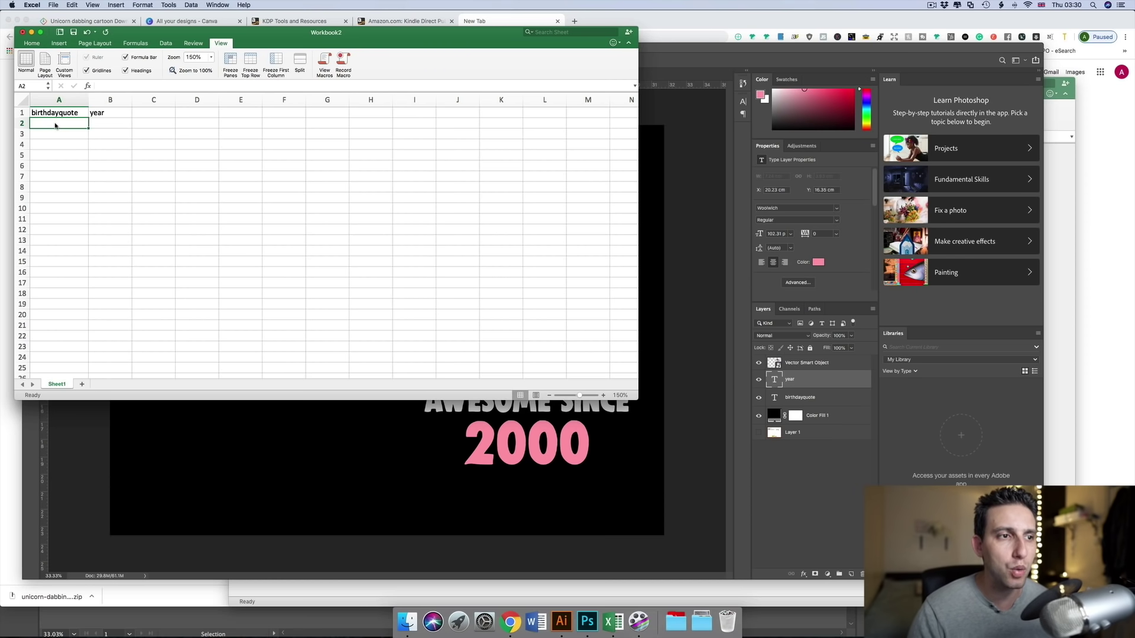
pyautogui.write('Awesome Since')
pyautogui.click(145, 116)
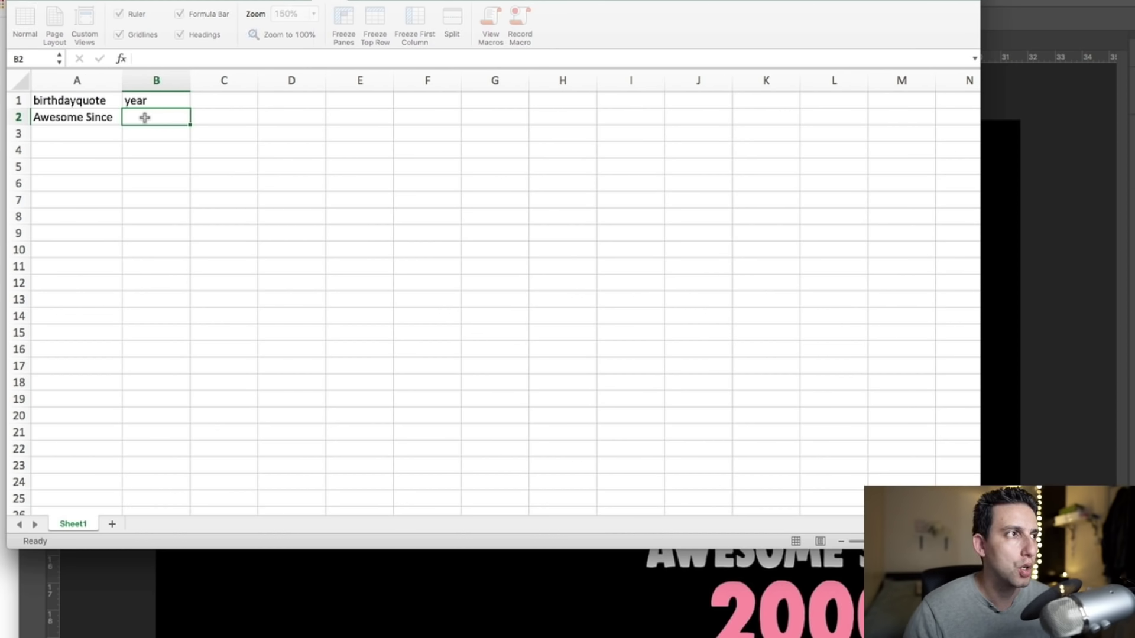
pyautogui.write('2000')
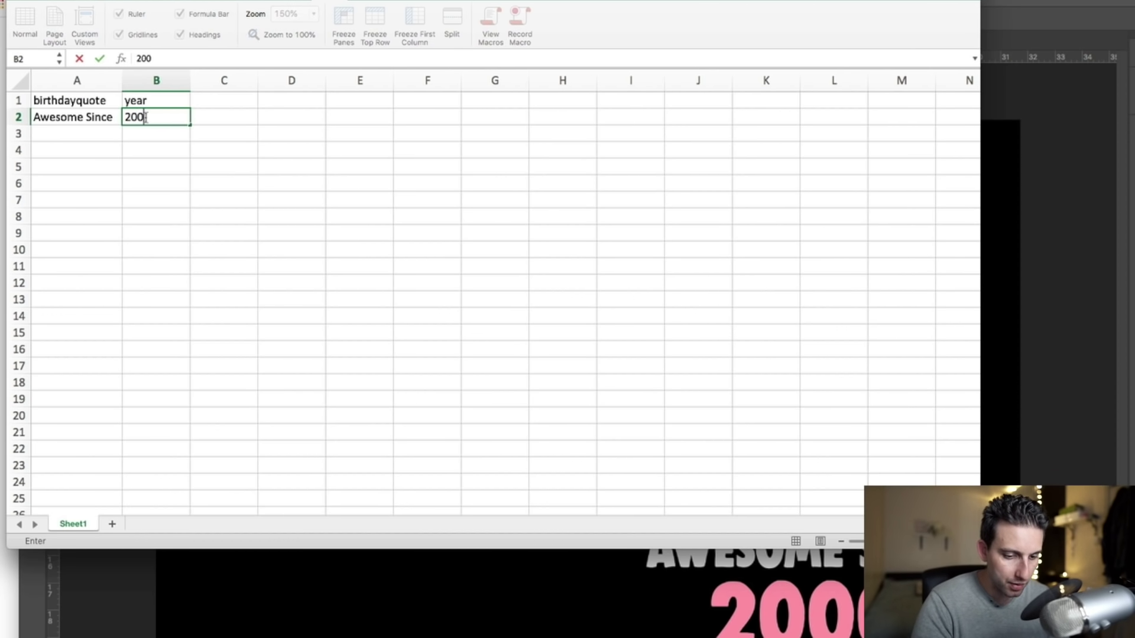
pyautogui.press('Return')
pyautogui.click(172, 118)
pyautogui.click(171, 131)
pyautogui.write('2')
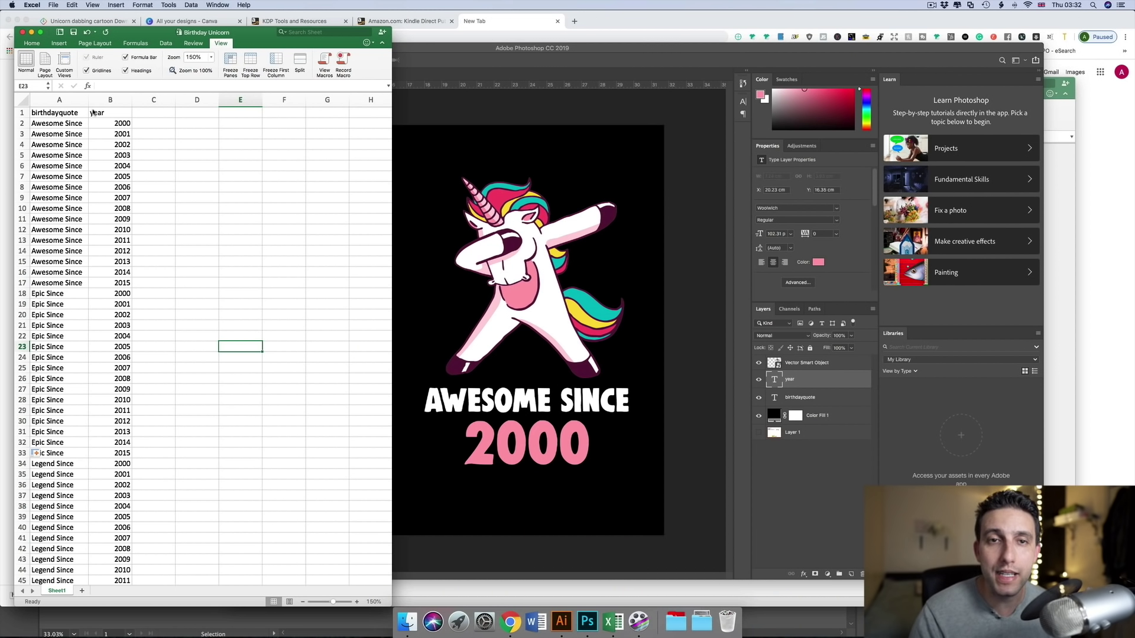
# Step: Save the Birthday Unicorn workbook in the KDP folder as a Comma Separated Values (.csv) file
pyautogui.click(53, 4)
pyautogui.click(76, 72)
pyautogui.click(201, 203)
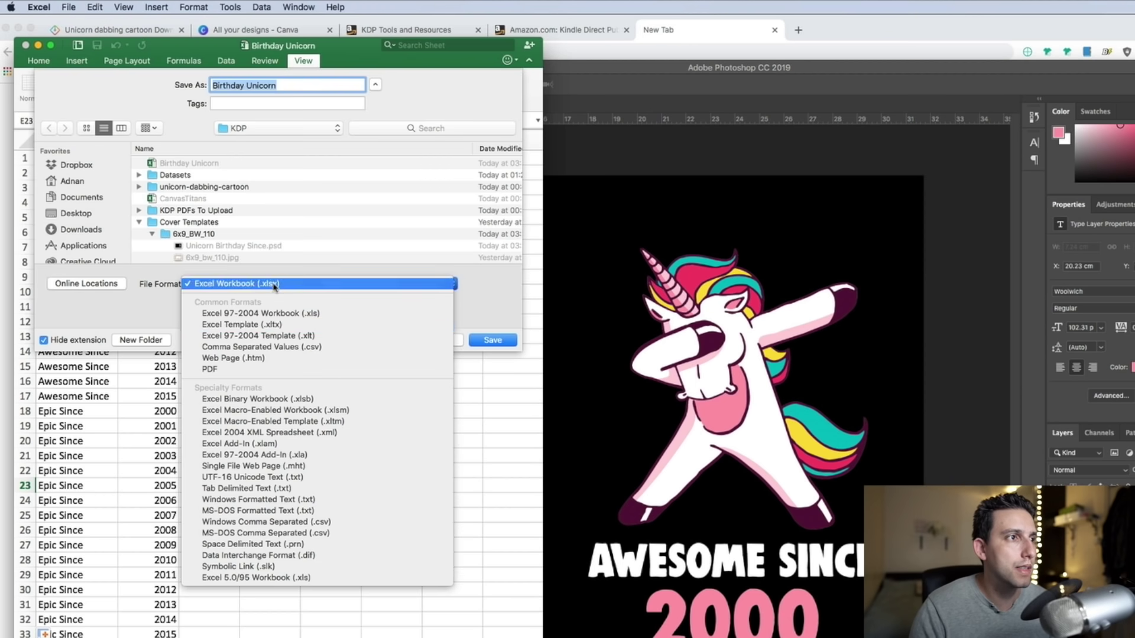
pyautogui.click(296, 347)
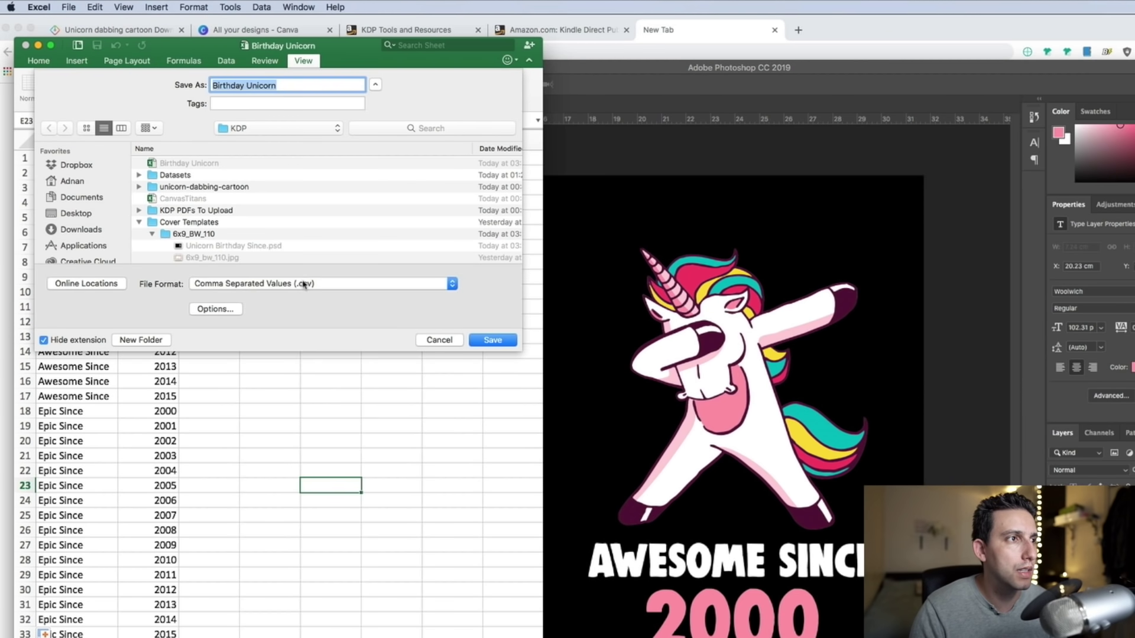
pyautogui.click(444, 345)
# Step: Switch to Photoshop and define text replacement variables named year and birthdayquote for the matching text layers
pyautogui.press('super+Tab')
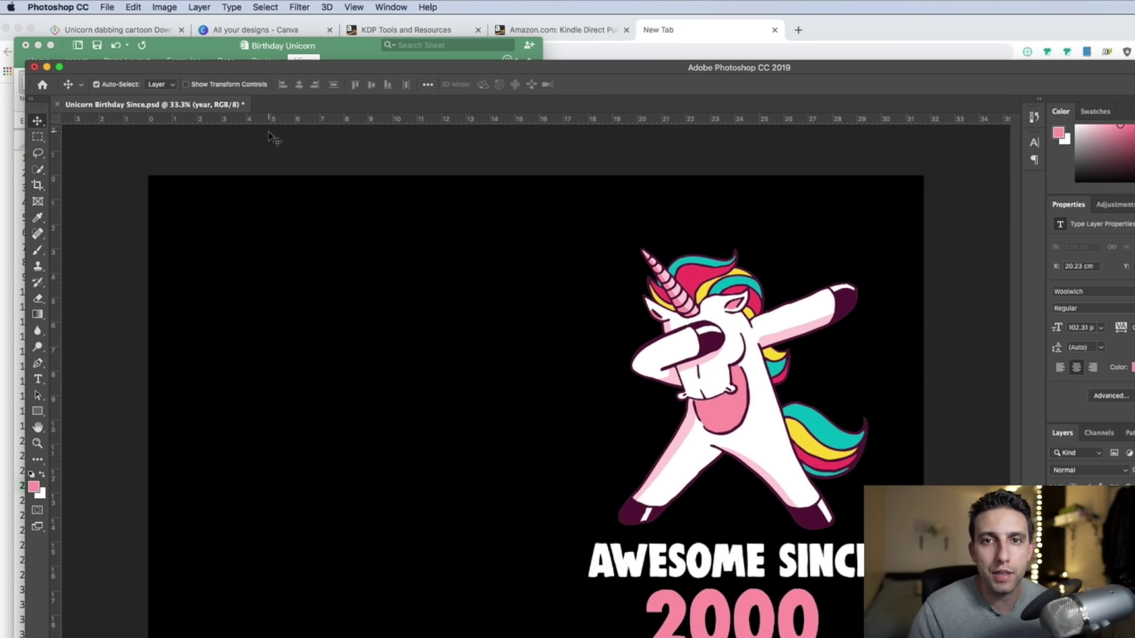
pyautogui.click(161, 7)
pyautogui.moveTo(215, 227)
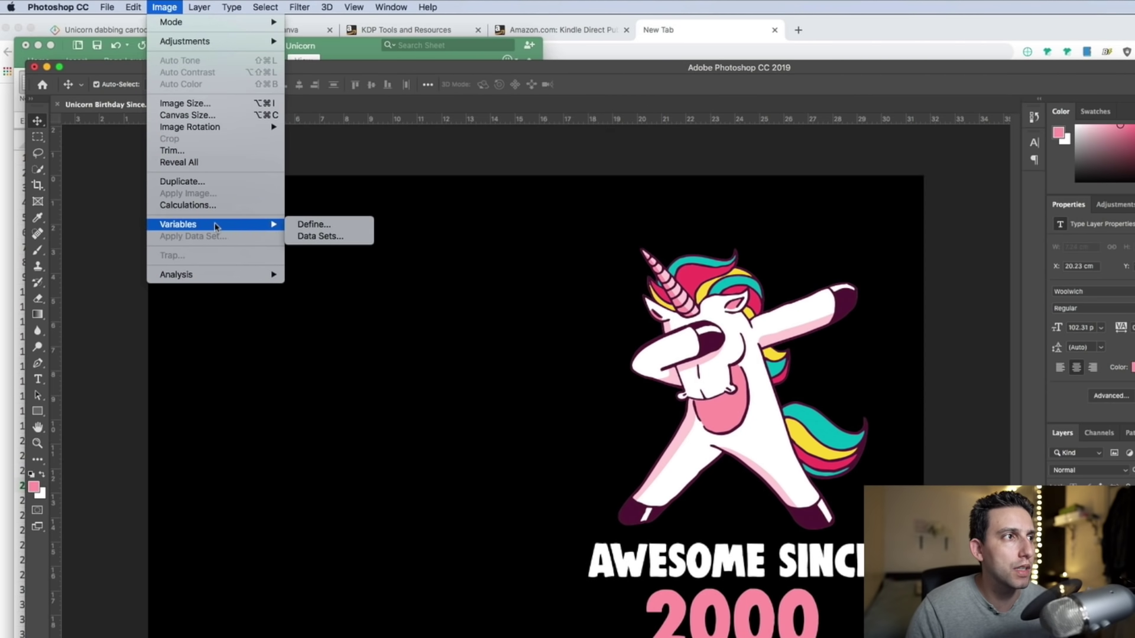
pyautogui.click(313, 224)
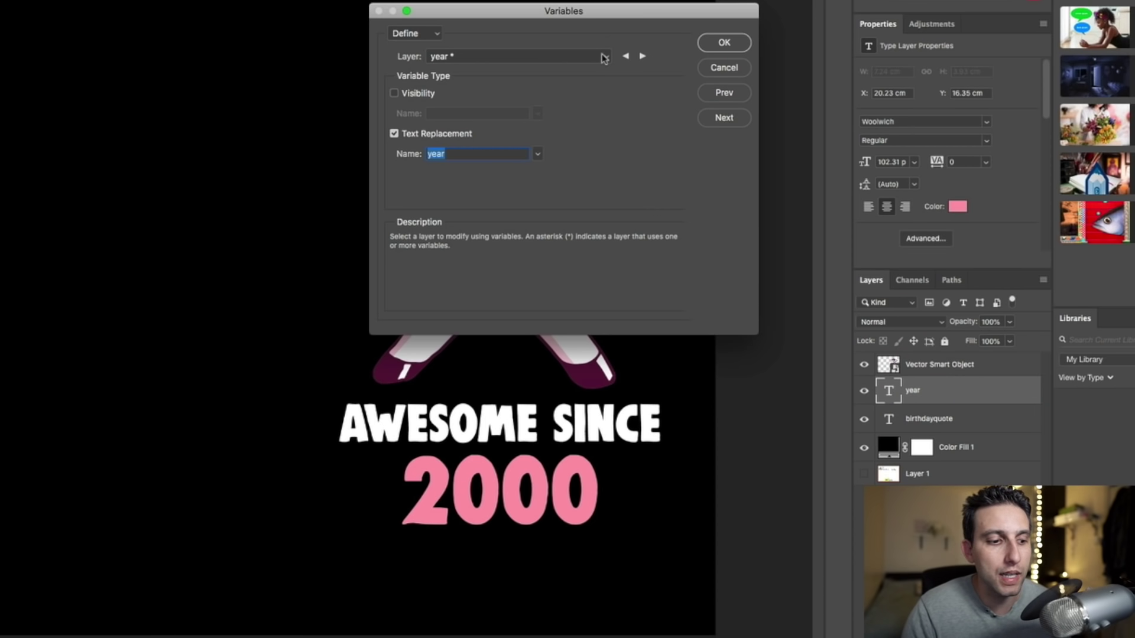
pyautogui.click(603, 58)
pyautogui.click(465, 69)
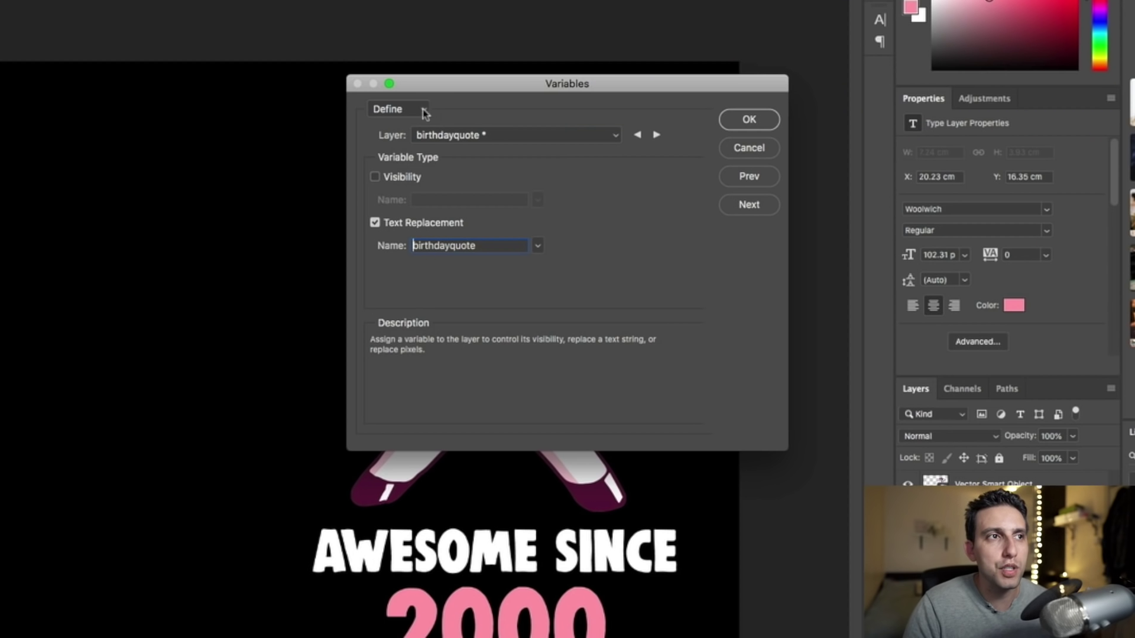
# Step: Import Birthday Unicorn.csv as the variable data sets with automatic encoding, replacing existing data sets, and check the data set list
pyautogui.click(423, 110)
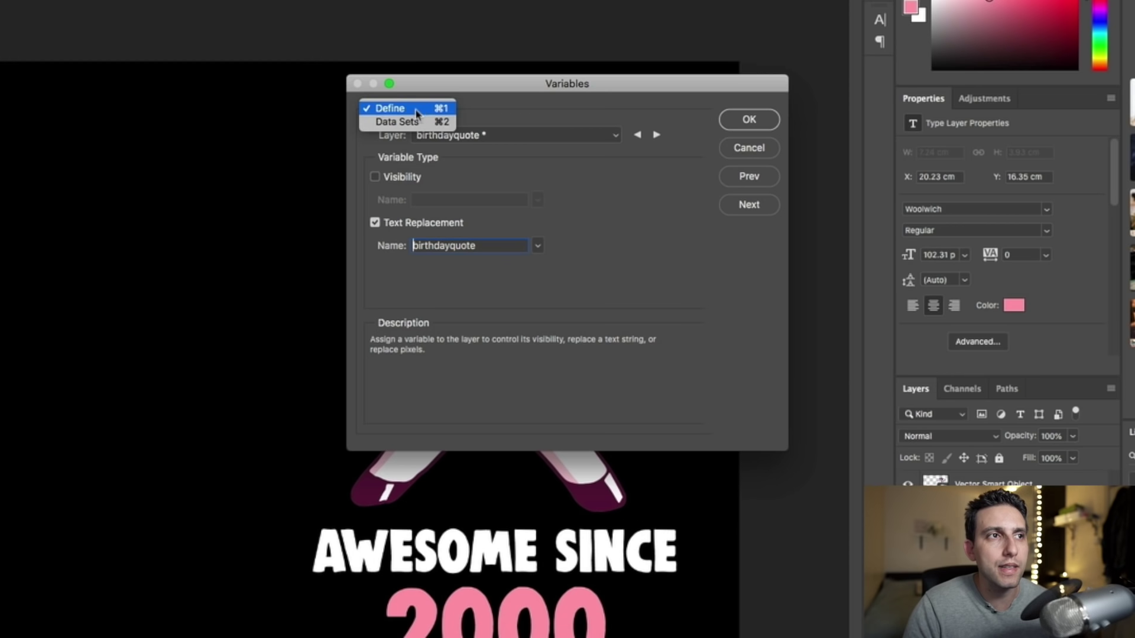
pyautogui.click(400, 123)
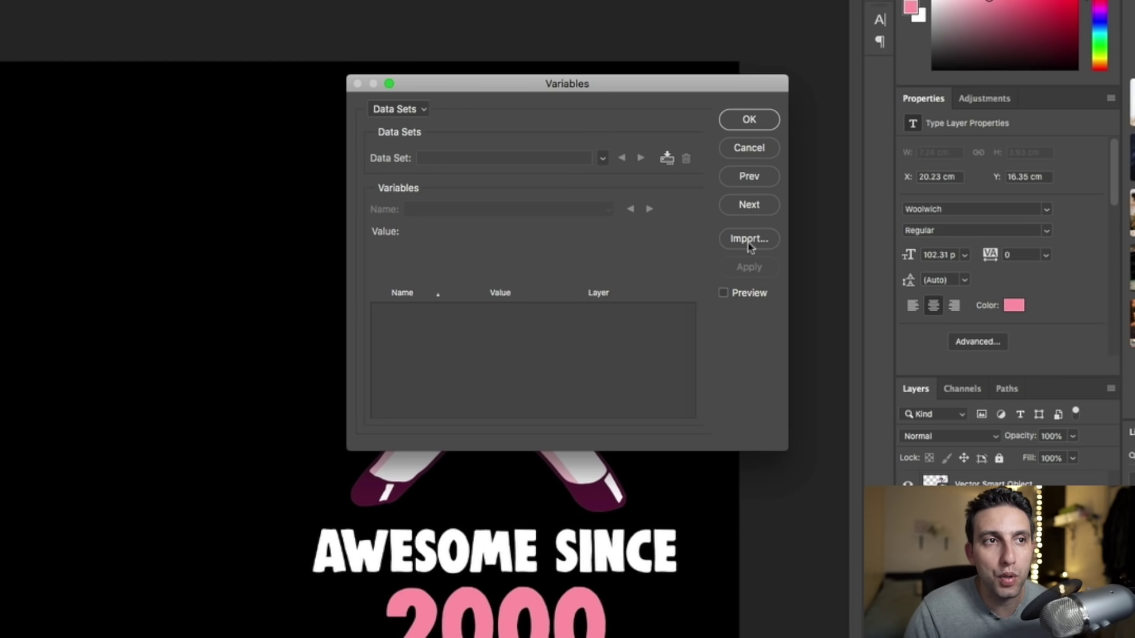
pyautogui.click(749, 239)
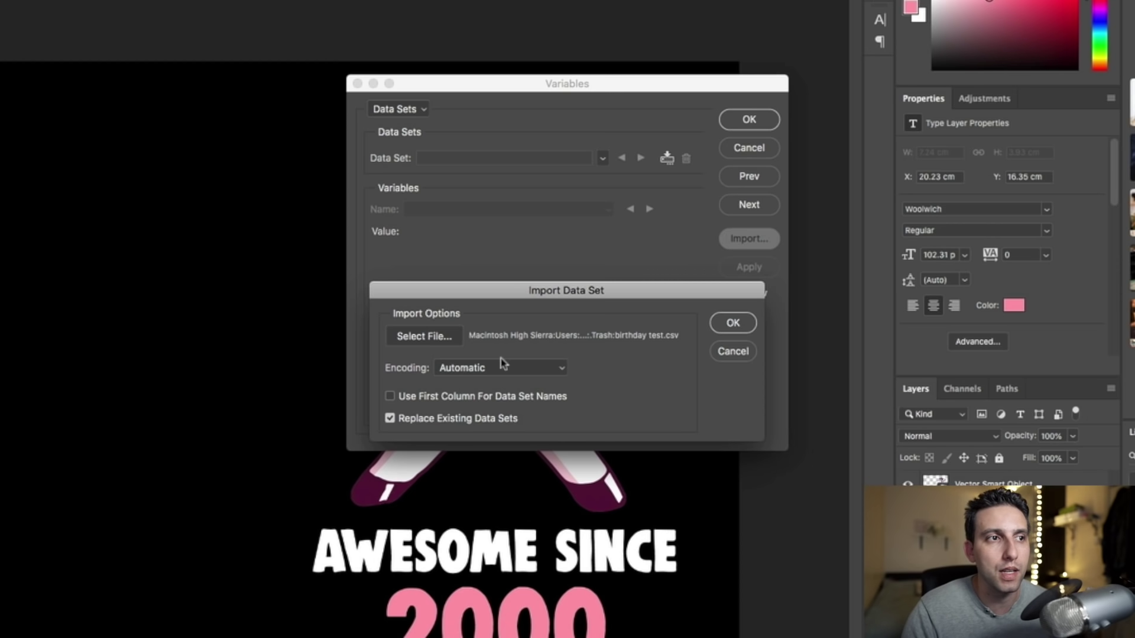
pyautogui.click(424, 337)
pyautogui.click(402, 64)
pyautogui.doubleClick(402, 64)
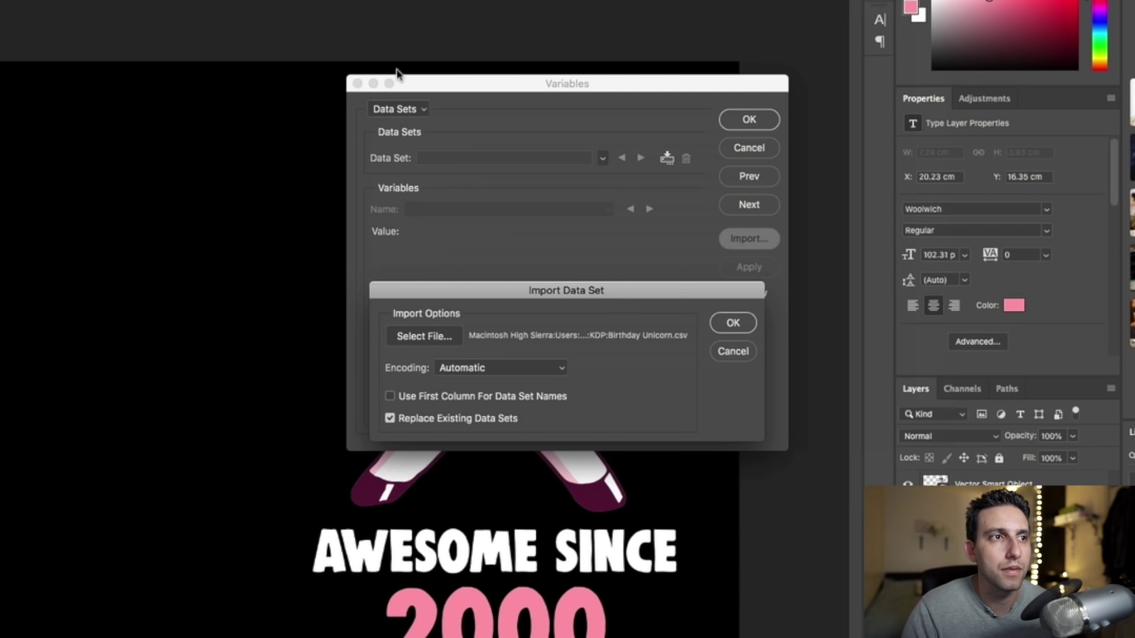
pyautogui.click(733, 325)
pyautogui.click(603, 160)
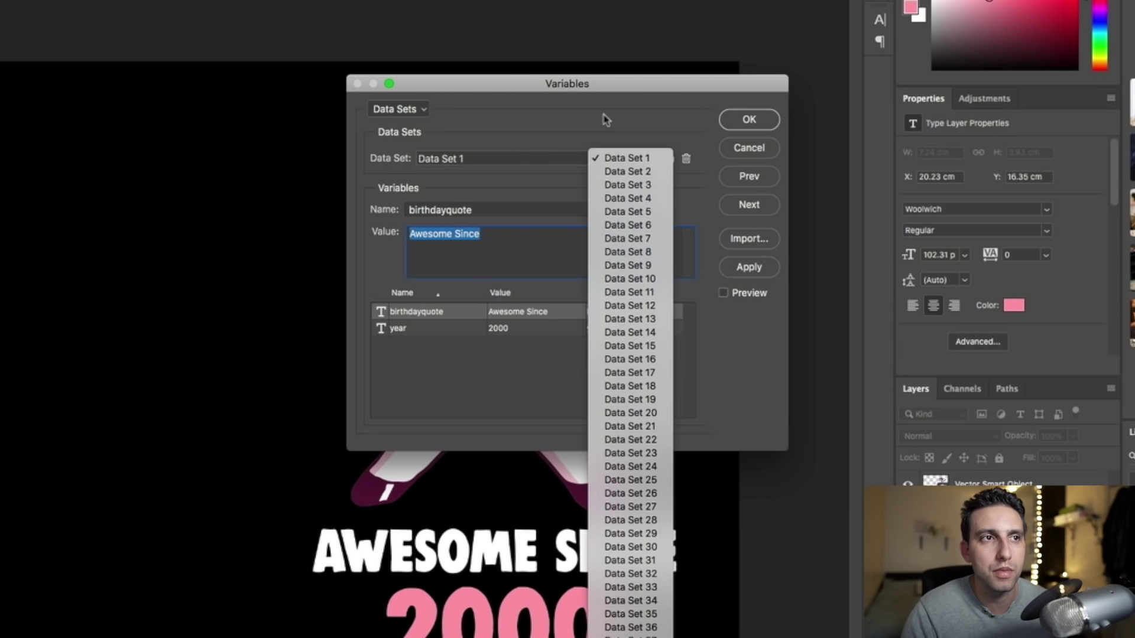
pyautogui.click(603, 158)
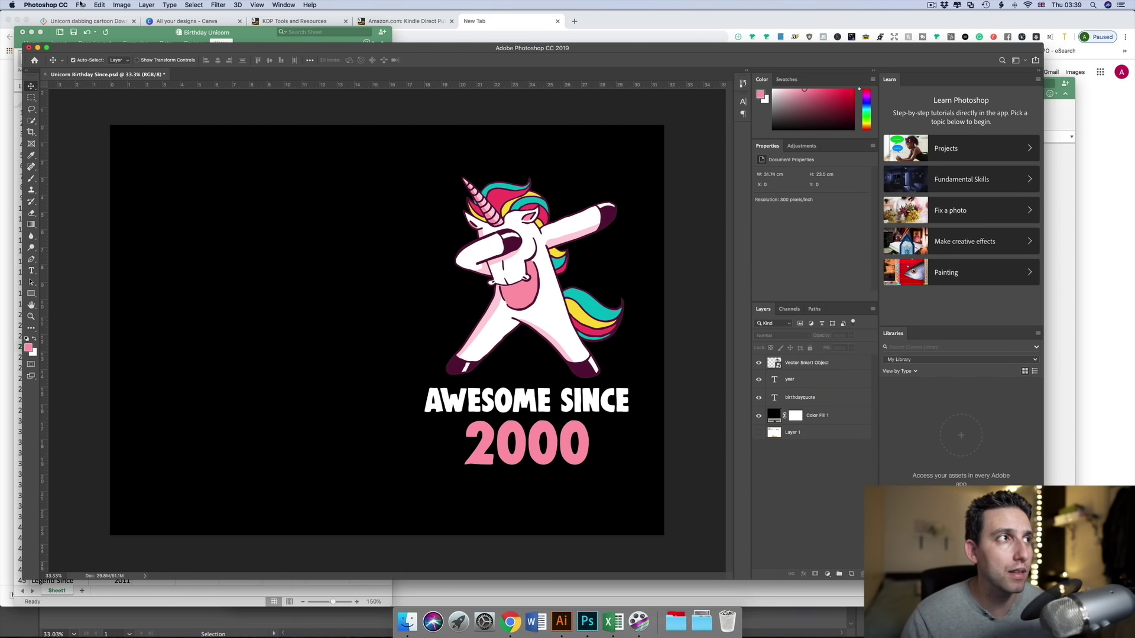
# Step: Start exporting all data sets as files and choose the Datasets folder inside KDP as the destination
pyautogui.click(81, 5)
pyautogui.moveTo(95, 120)
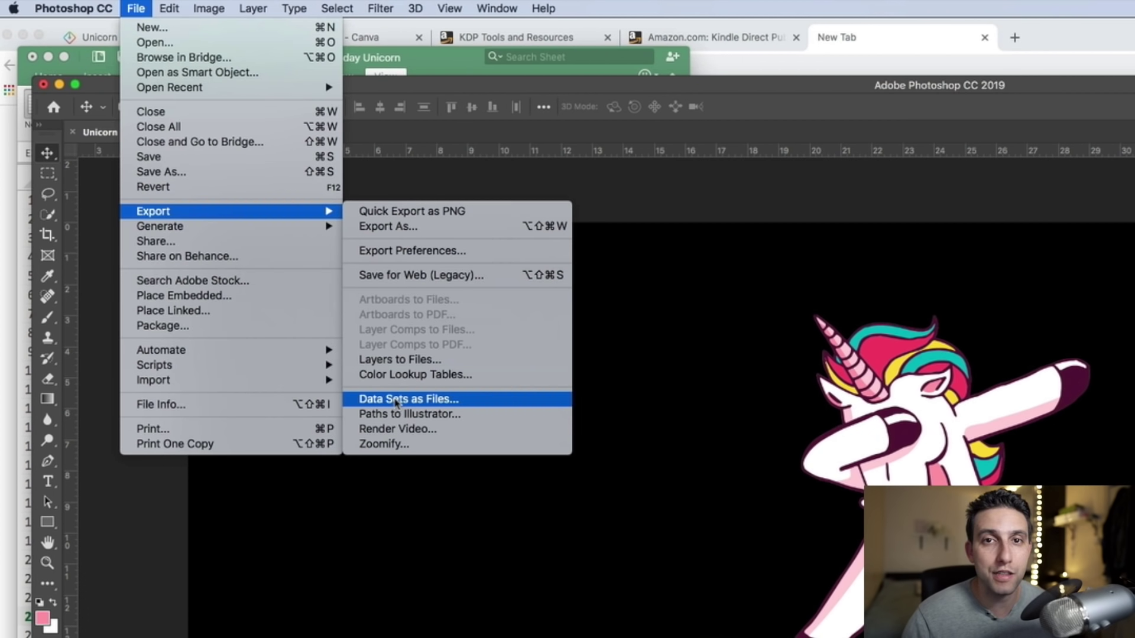
pyautogui.click(396, 400)
pyautogui.click(381, 353)
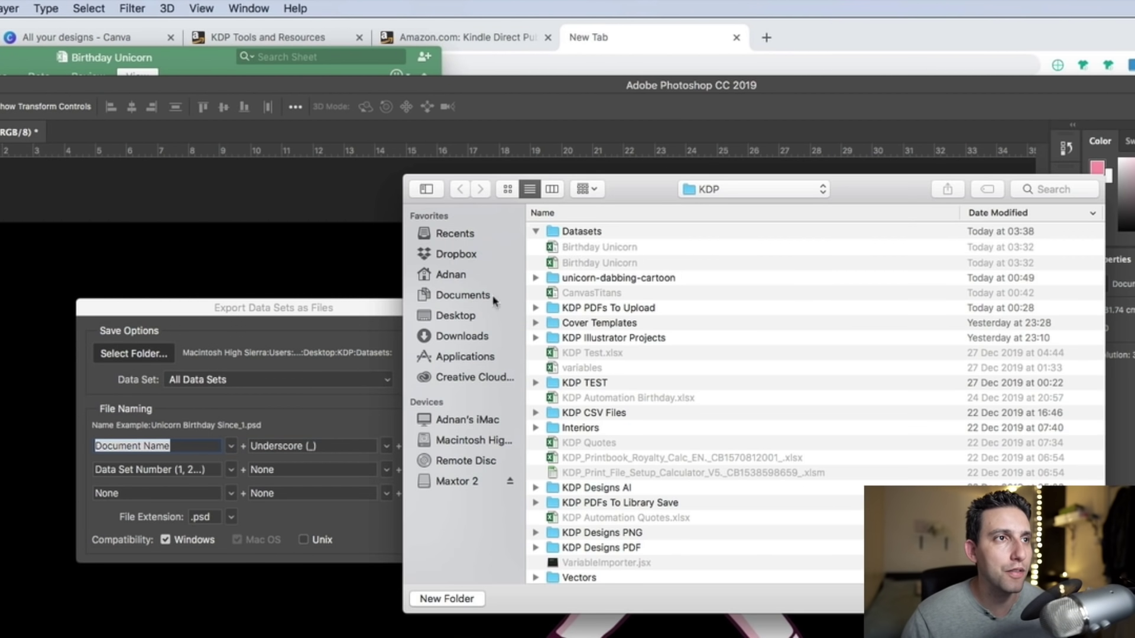
pyautogui.doubleClick(562, 232)
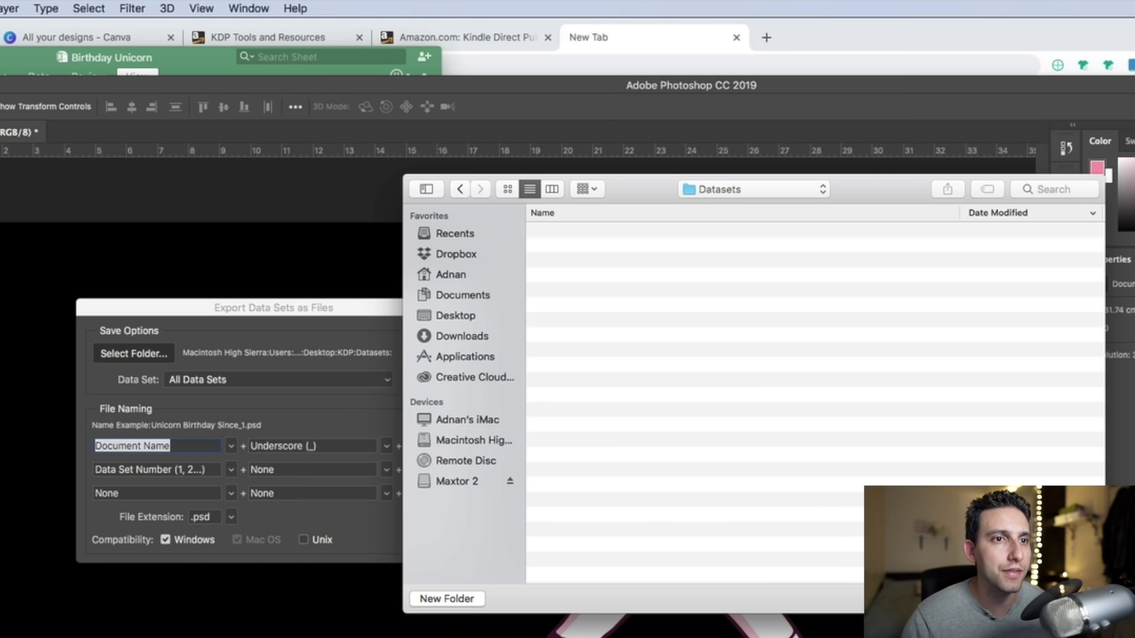
pyautogui.press('Return')
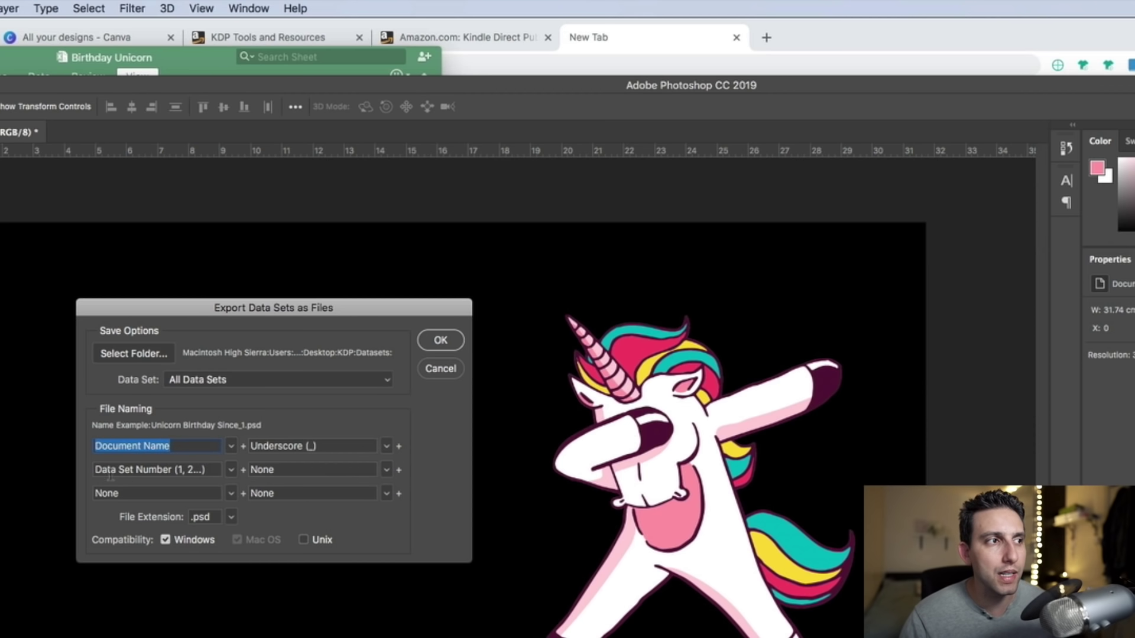
# Step: Export the data sets as .psd files named by document name, underscore and data set number, and check them in the Datasets folder
pyautogui.click(231, 469)
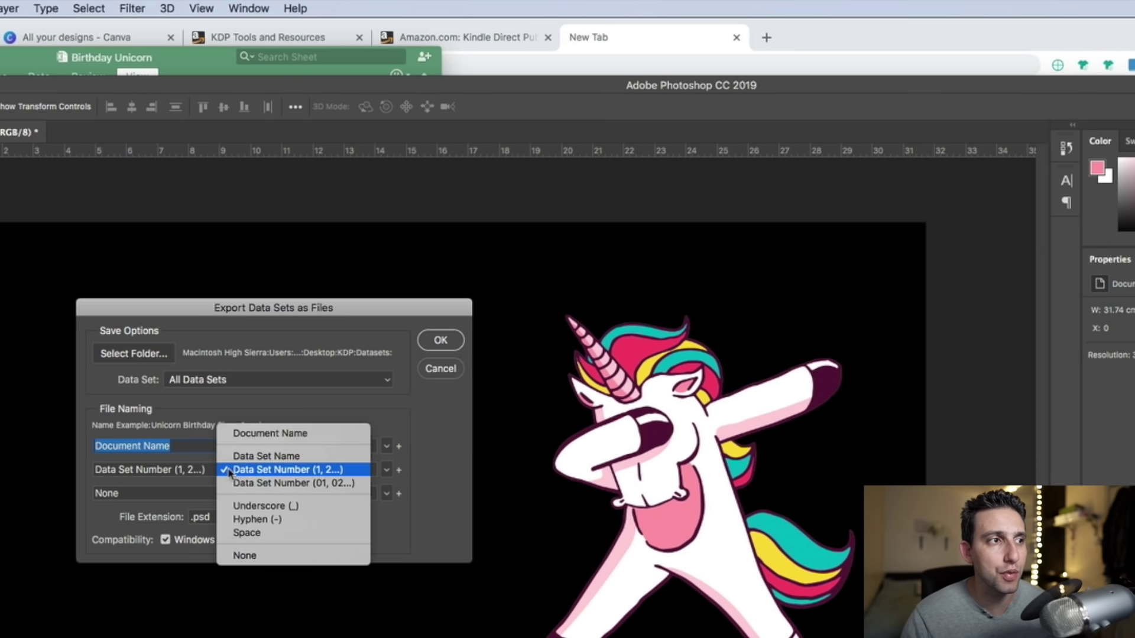
pyautogui.click(234, 470)
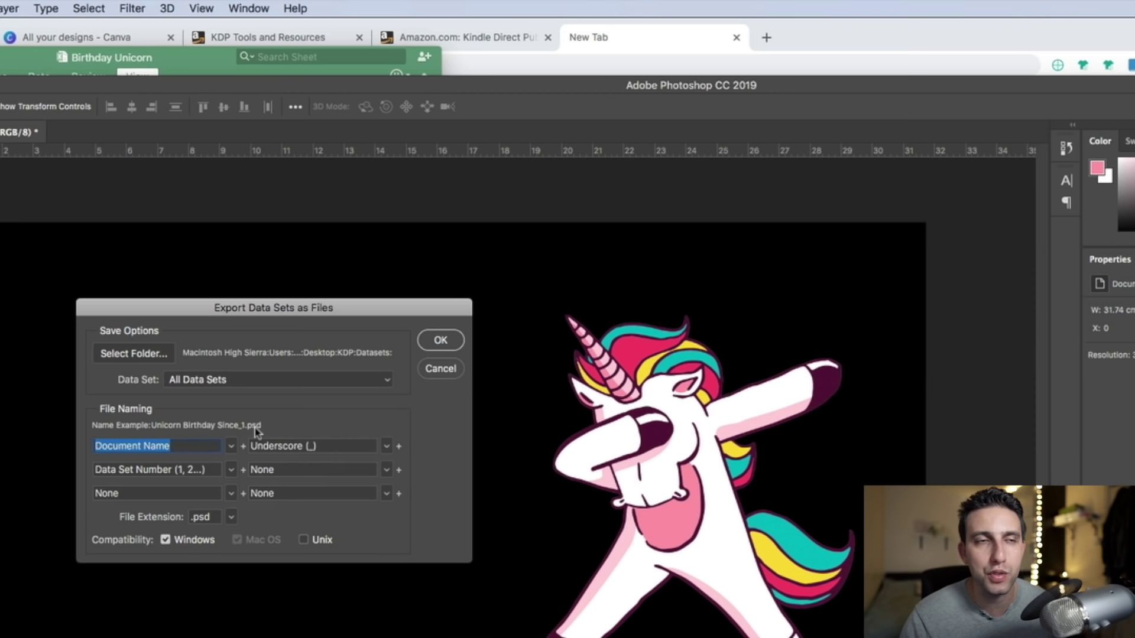
pyautogui.click(229, 519)
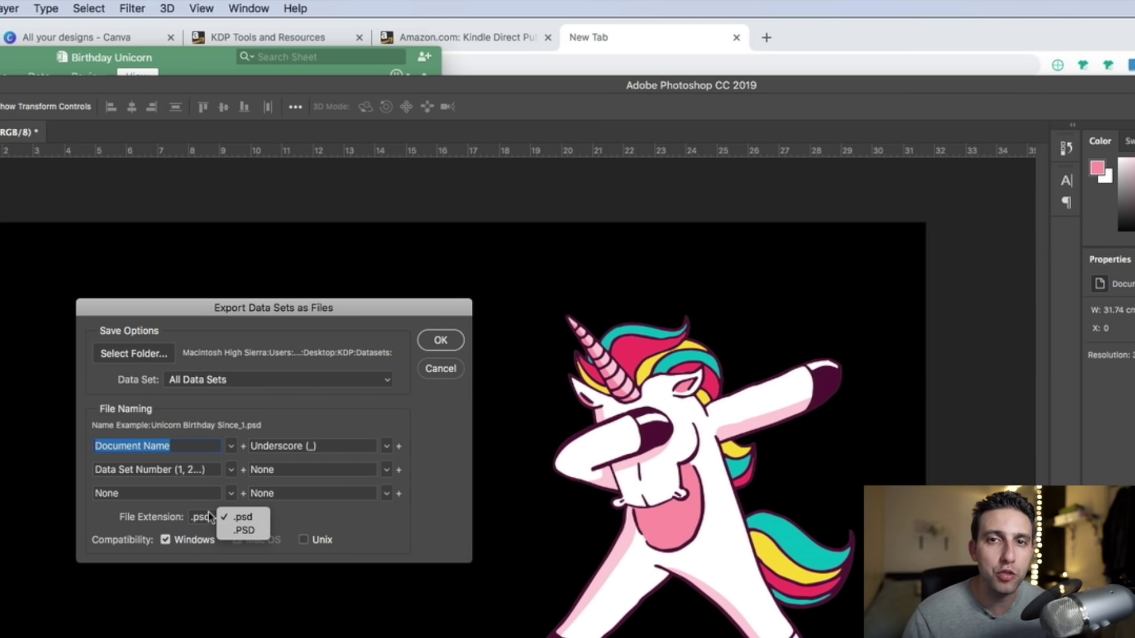
pyautogui.click(210, 519)
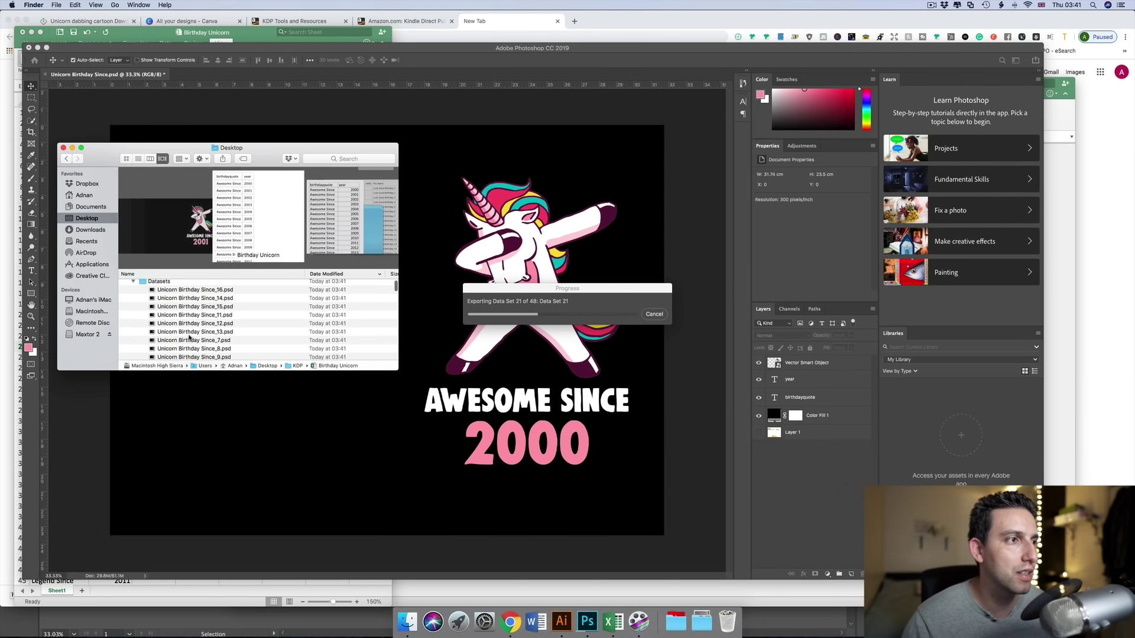
pyautogui.scroll(-5, 189, 337)
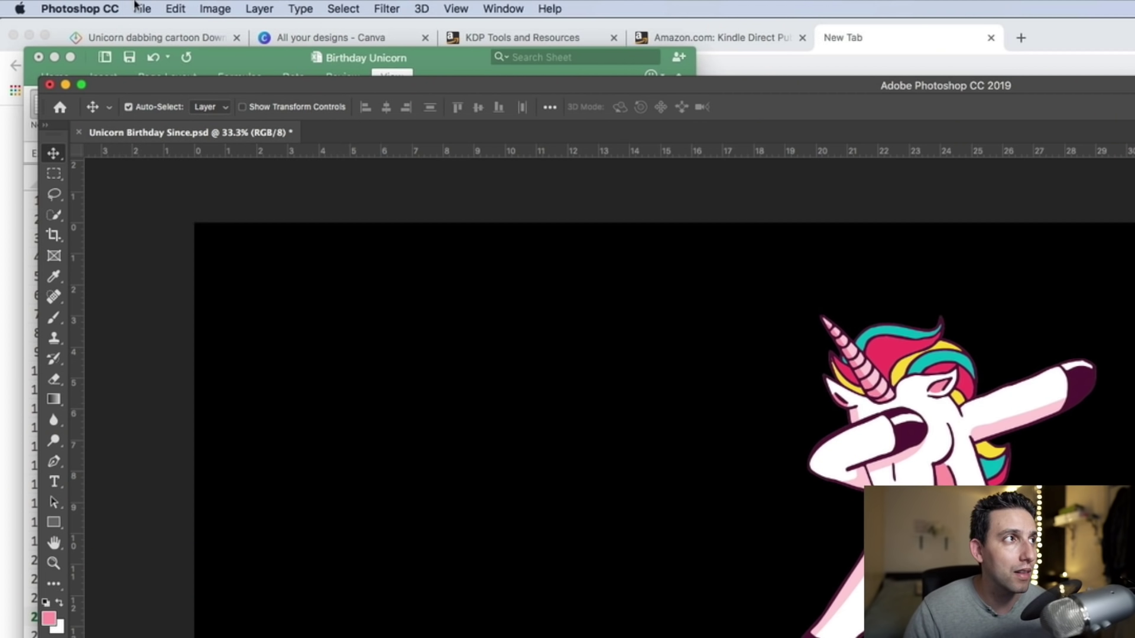
# Step: Run Image Processor on the Datasets folder, saving the images as JPEG at quality 10 in the same location
pyautogui.click(141, 9)
pyautogui.moveTo(227, 363)
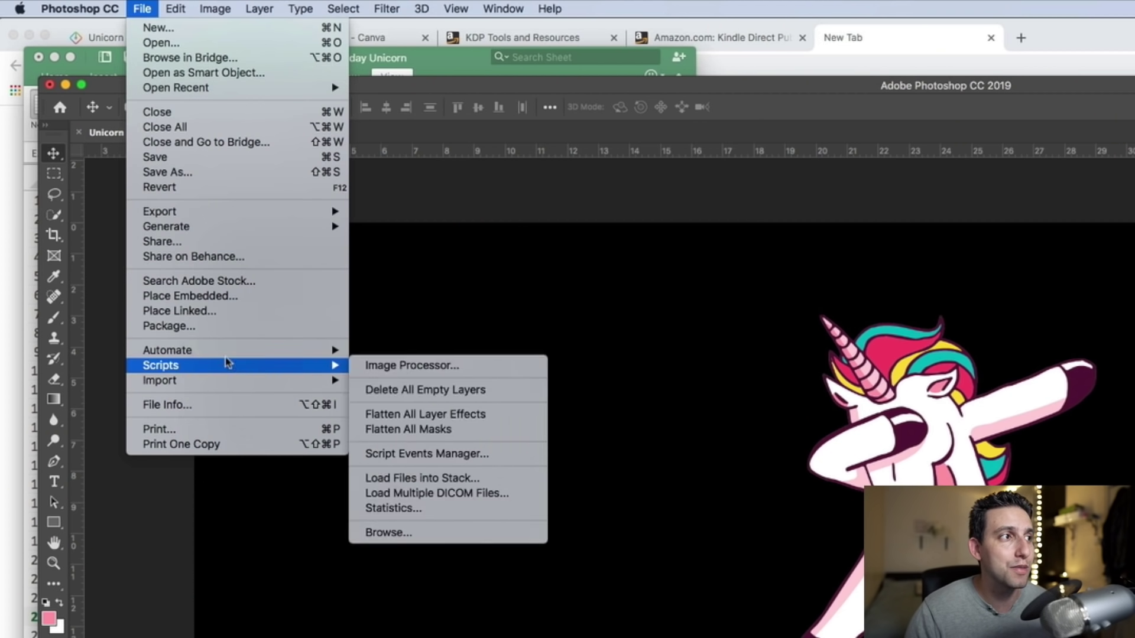
pyautogui.click(402, 366)
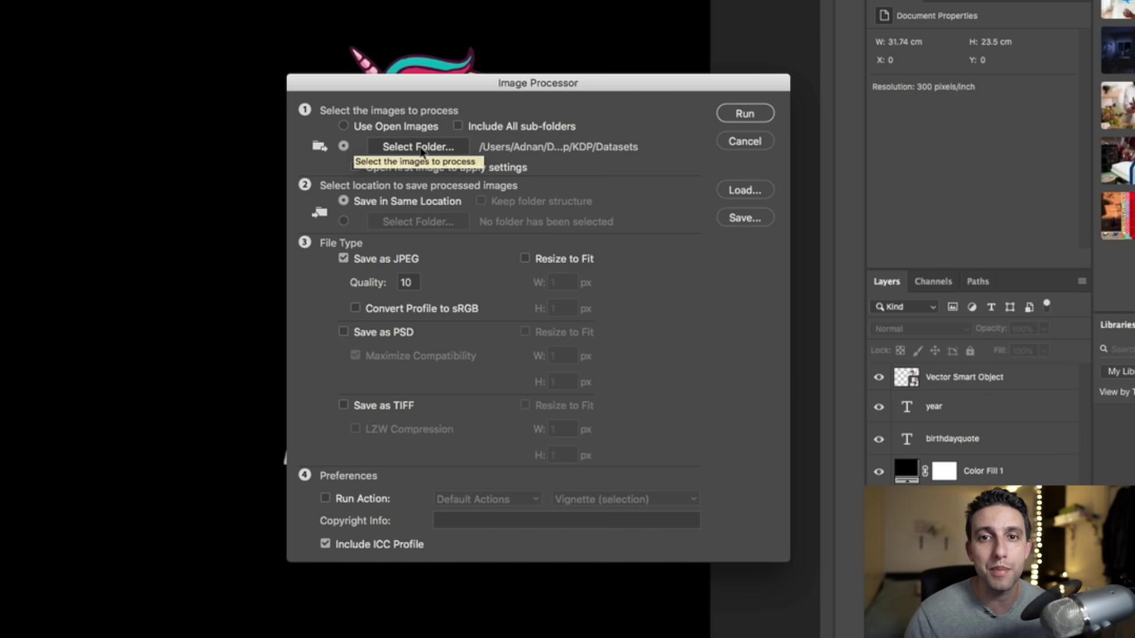
pyautogui.click(420, 152)
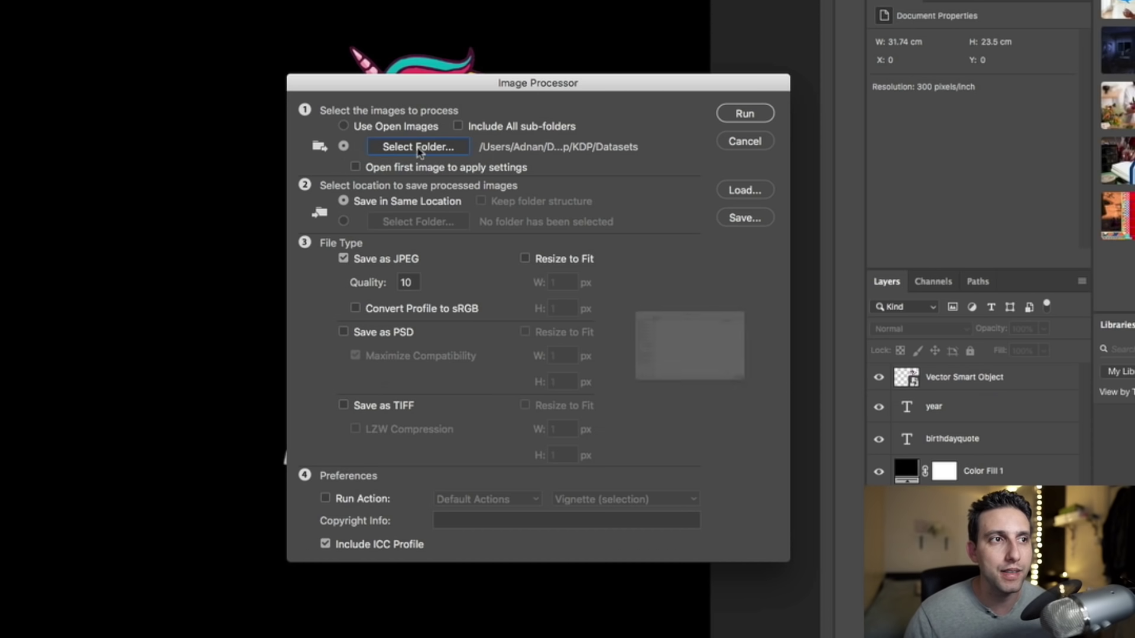
pyautogui.press('Escape')
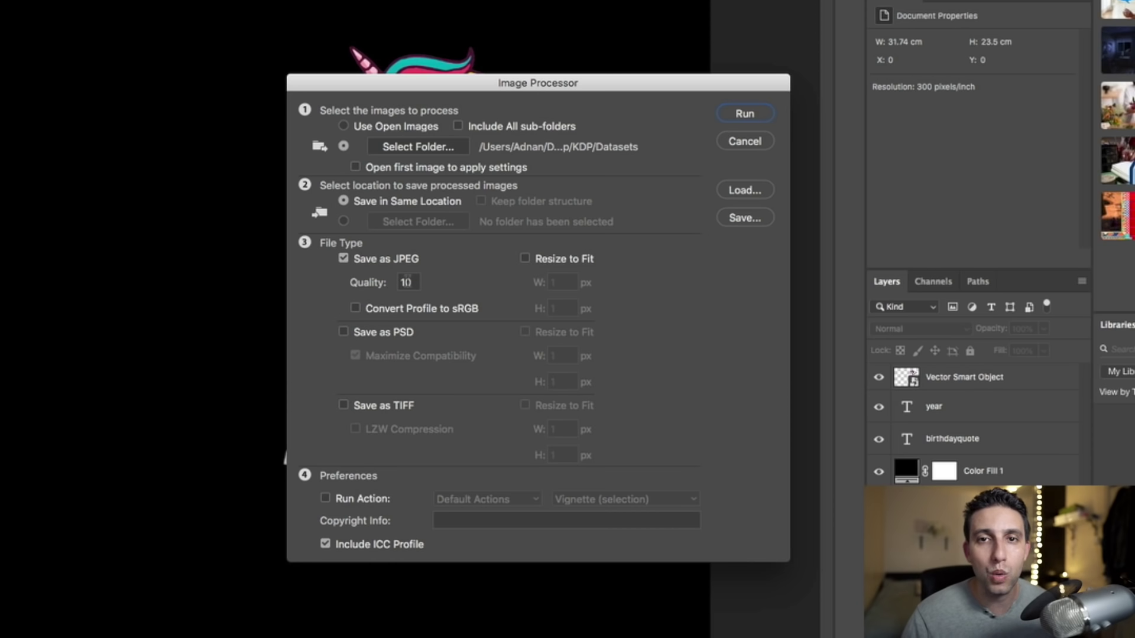
pyautogui.moveTo(417, 281); pyautogui.dragTo(403, 279)
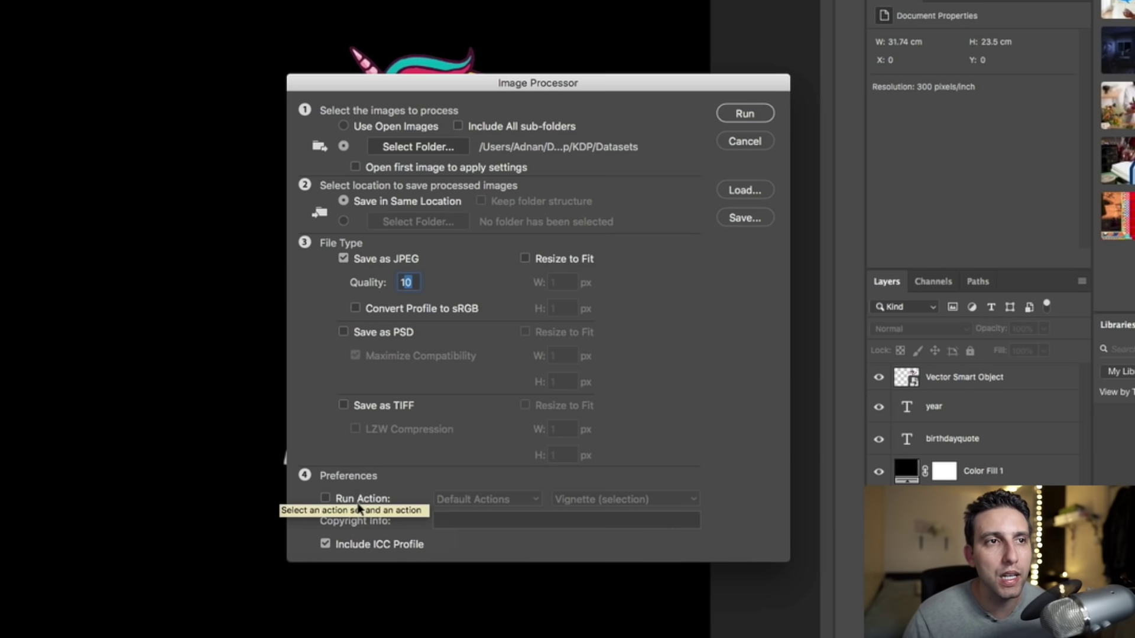
pyautogui.click(740, 115)
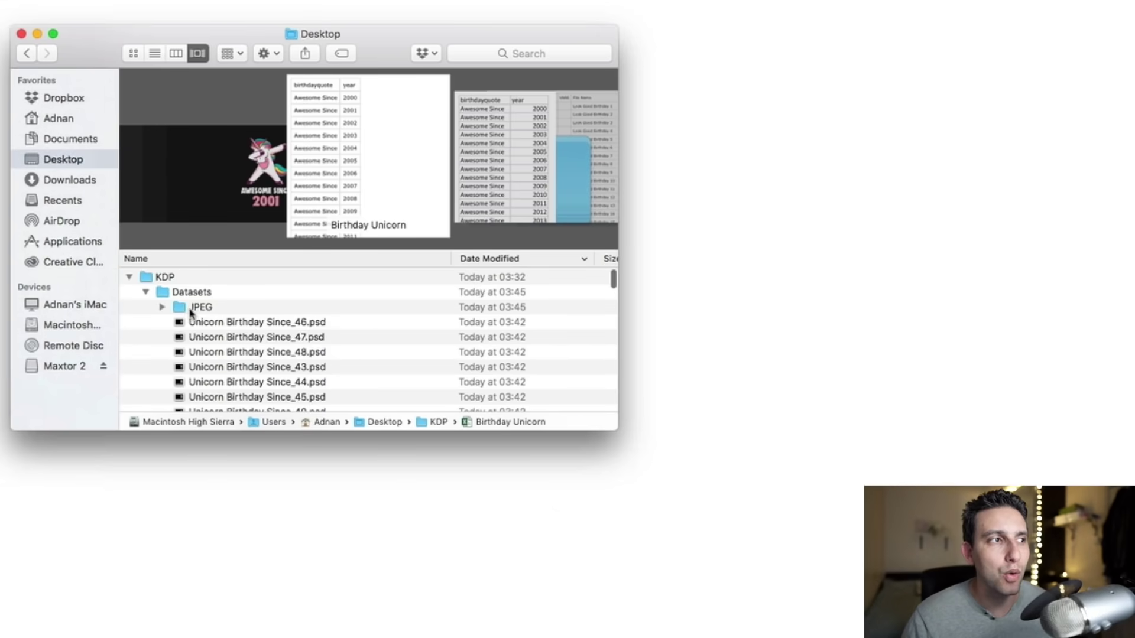
# Step: Expand the JPEG folder inside Datasets and browse the thumbnails of the exported unicorn covers
pyautogui.click(162, 307)
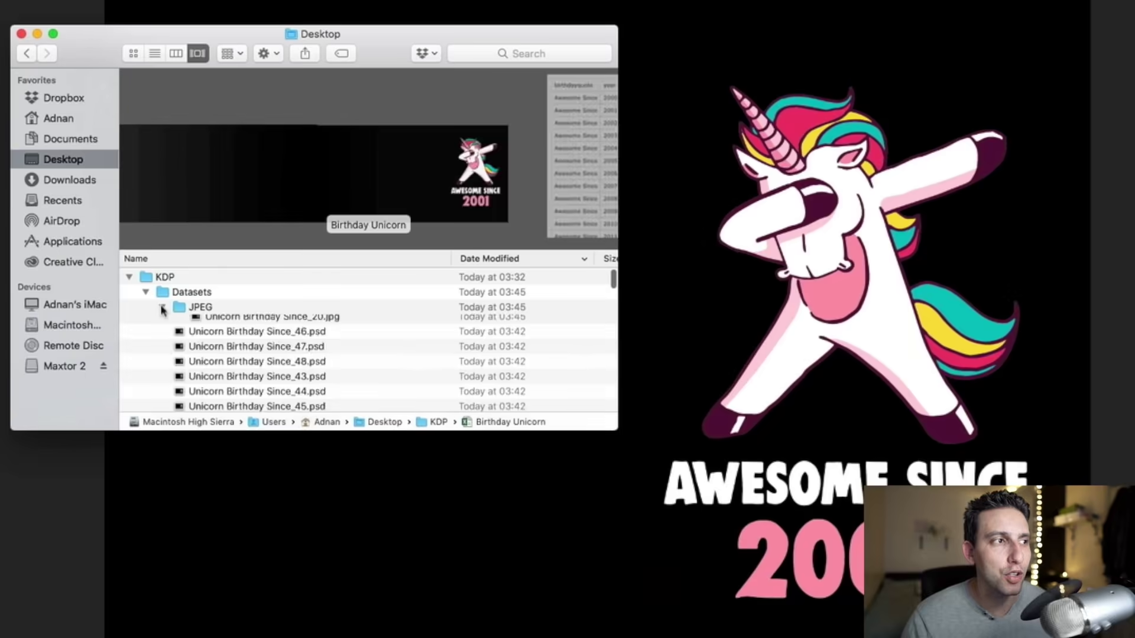
pyautogui.scroll(-10, 237, 331)
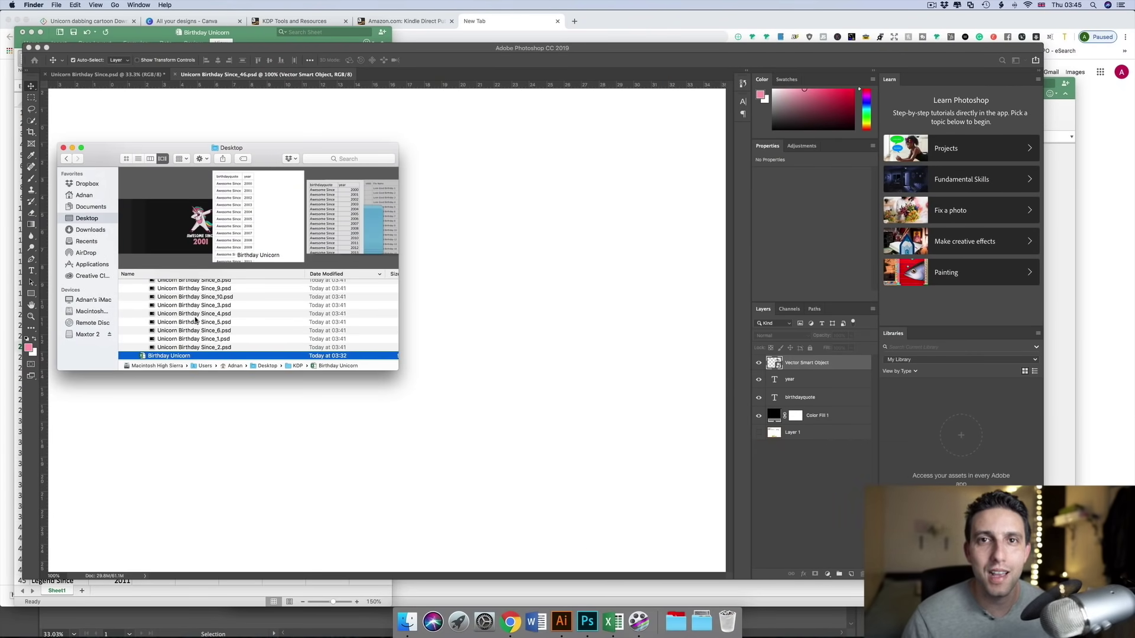
pyautogui.scroll(10, 199, 321)
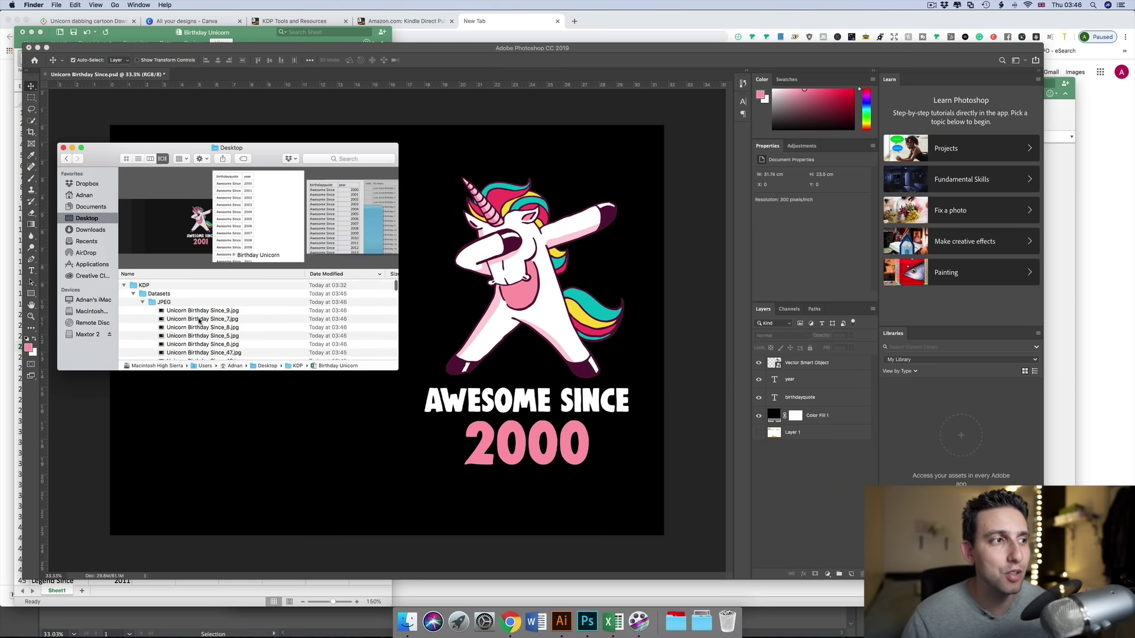
pyautogui.click(198, 310)
pyautogui.press('Down')
pyautogui.press('Down')
pyautogui.press('Down')
pyautogui.press('Down')
pyautogui.press('Down')
pyautogui.press('Down')
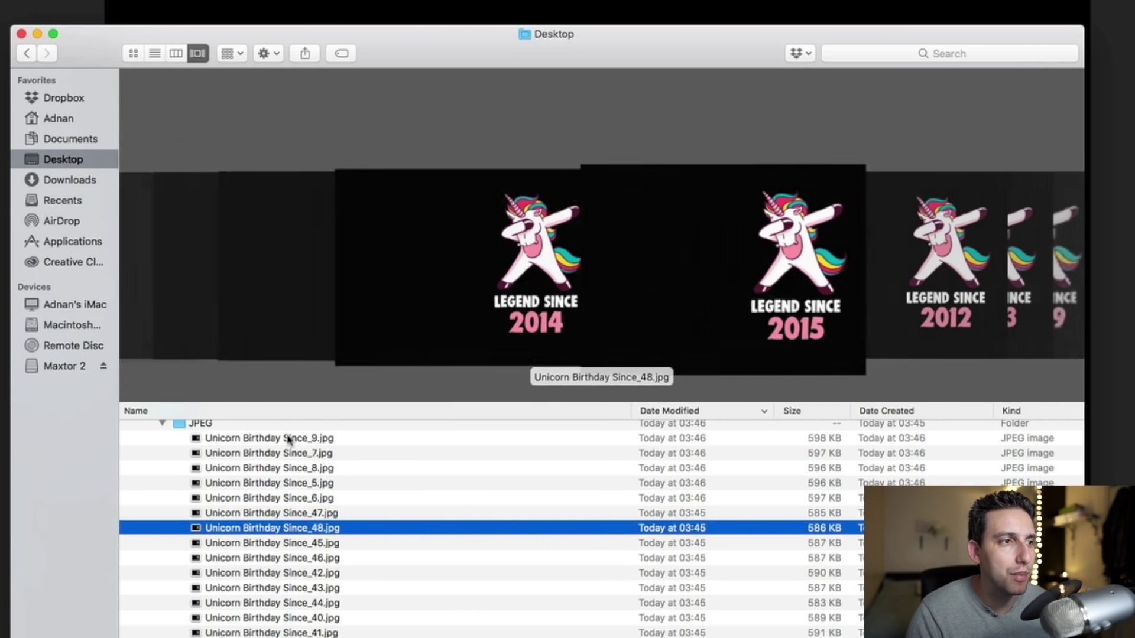
pyautogui.press('Down')
pyautogui.press('Down')
pyautogui.press('Down')
pyautogui.press('Down')
pyautogui.press('Down')
pyautogui.press('Down')
pyautogui.press('Down')
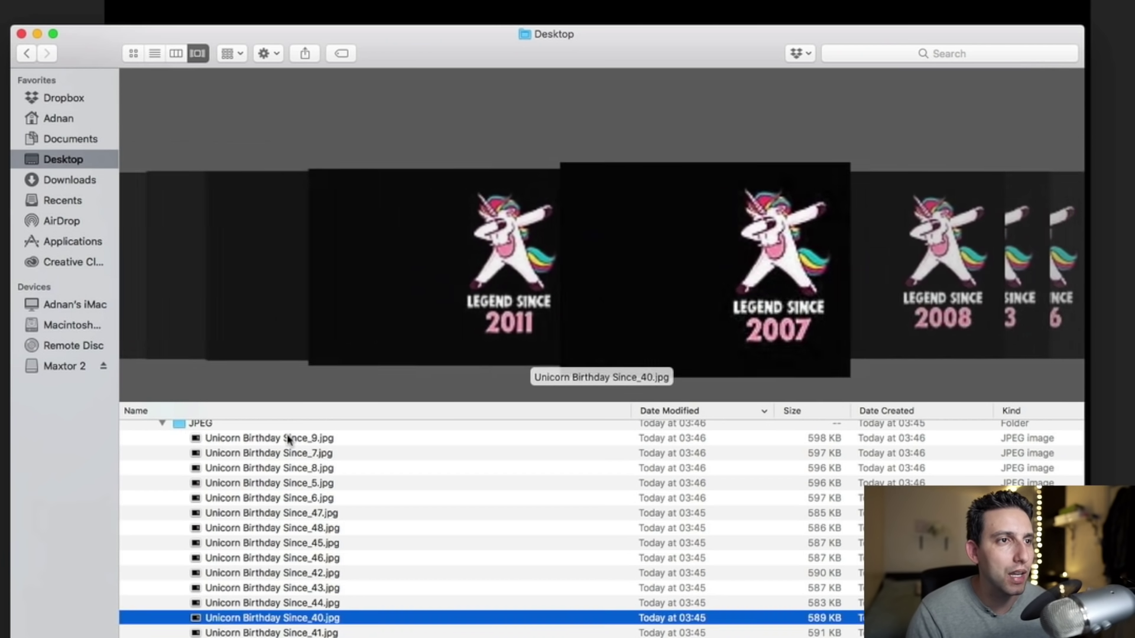
# Step: Preview the exported JPEG covers at large size one after another to check their quotes and years
pyautogui.press('space')
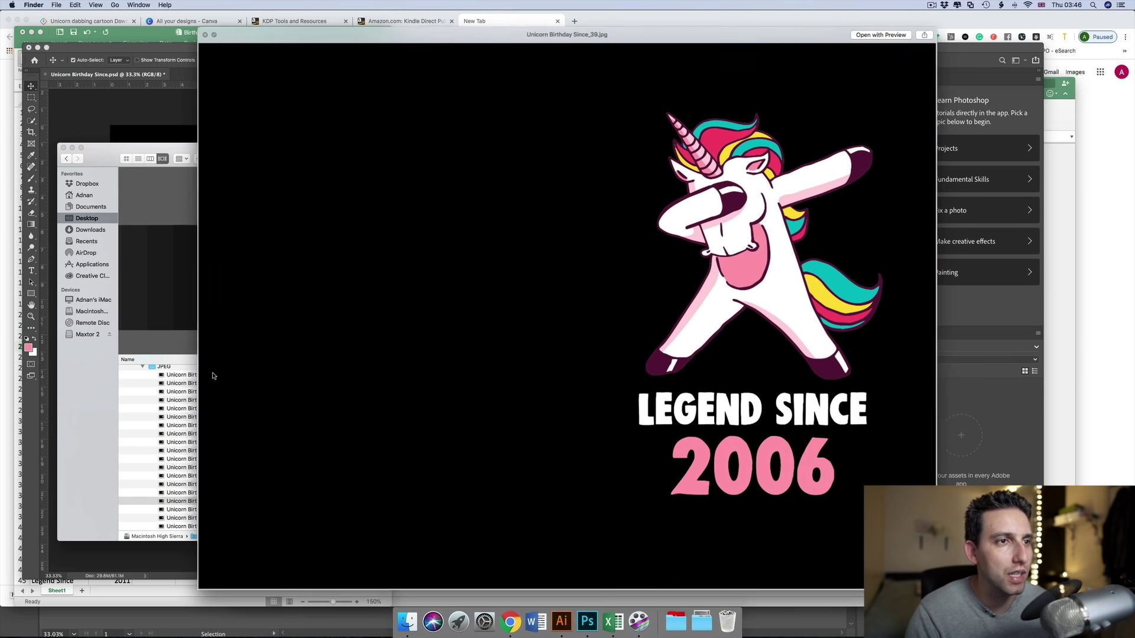
pyautogui.press('Down')
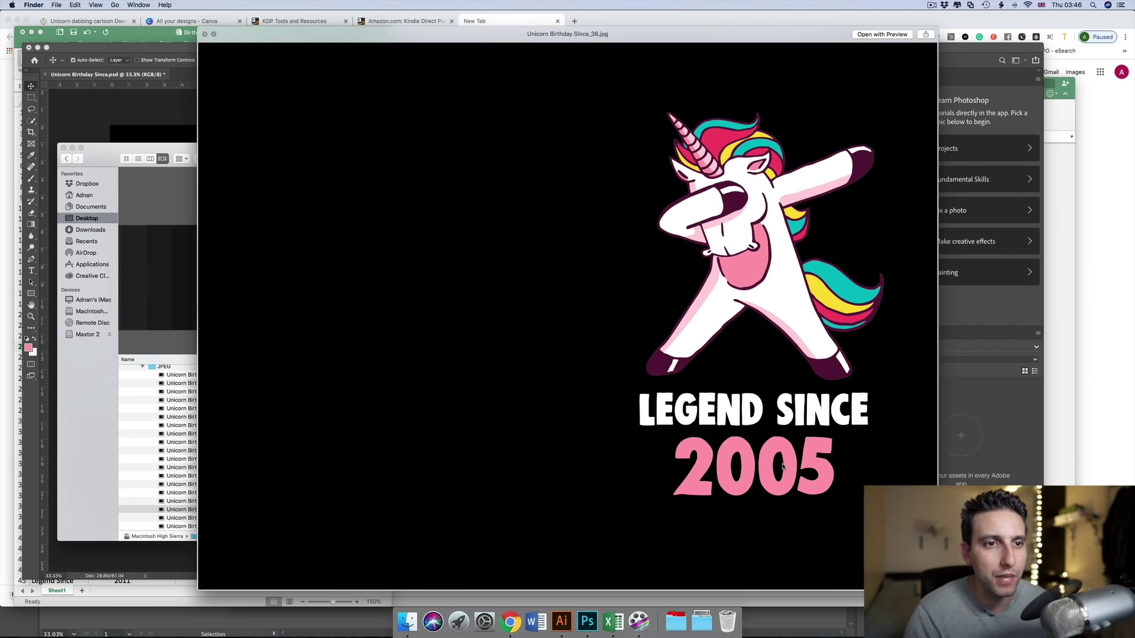
pyautogui.press('Down')
pyautogui.press('Down')
pyautogui.press('Down')
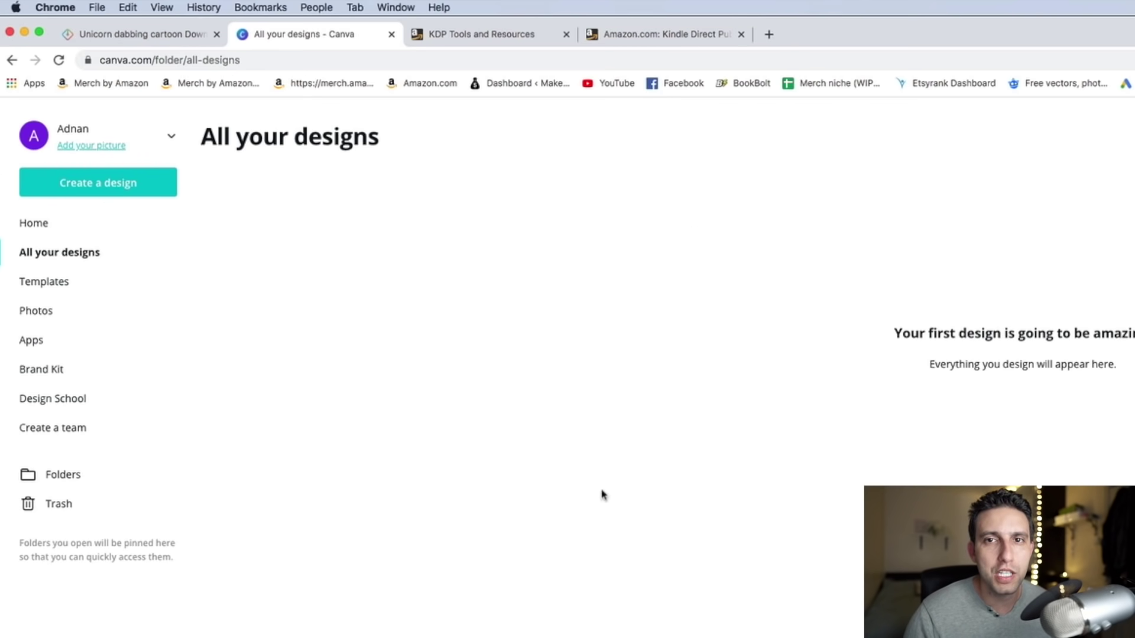
# Step: Start a custom-dimensions design in Canva, try 9 by 6 inches, and clear the width and height
pyautogui.click(90, 191)
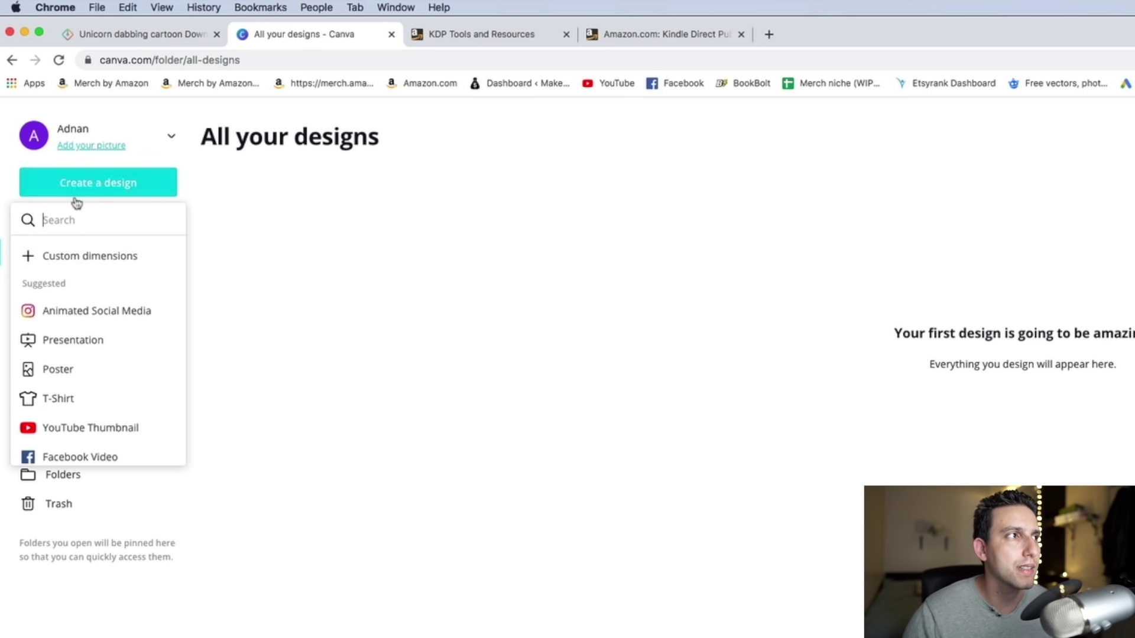
pyautogui.click(83, 256)
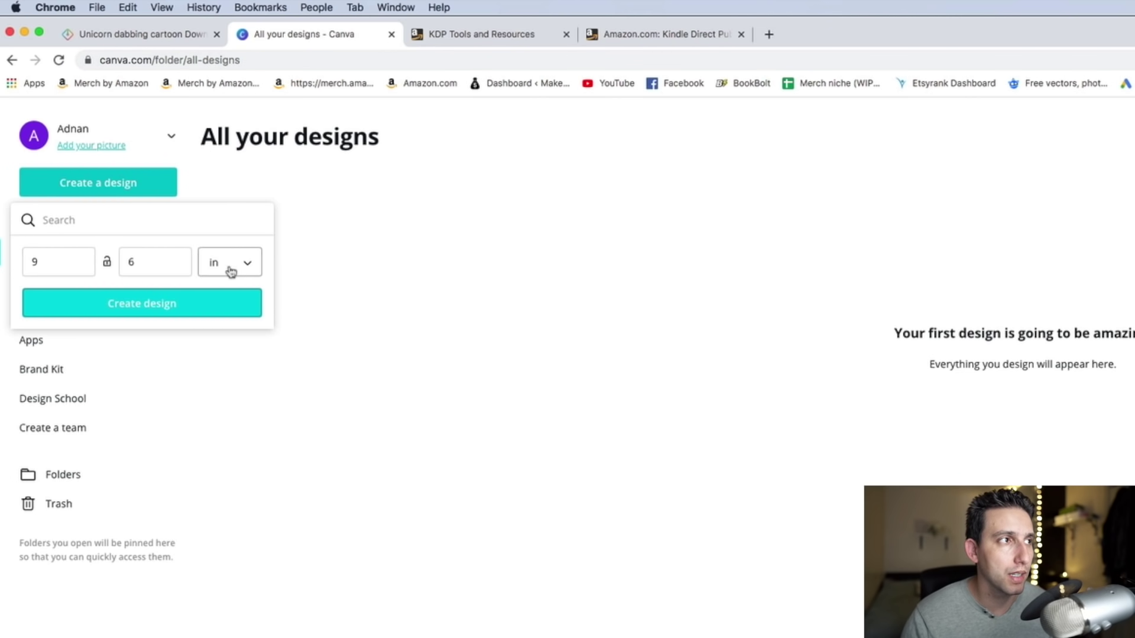
pyautogui.click(70, 257)
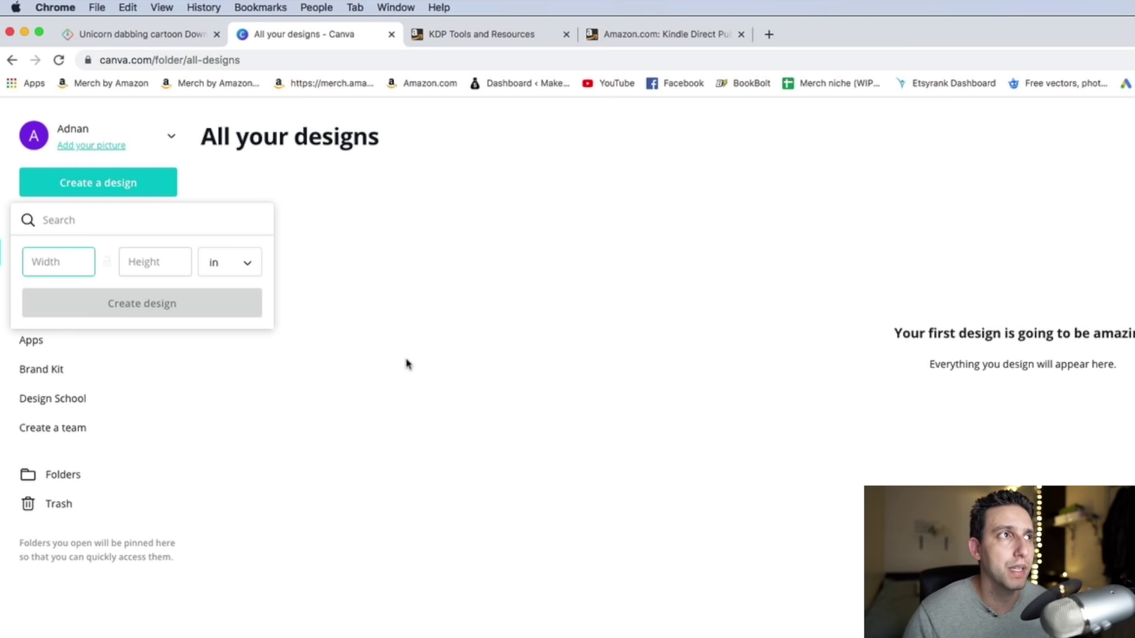
# Step: Open the KDP File Setup Calculator from KDP Tools and Resources and set the ink and paper choice to Black Ink & White Paper
pyautogui.click(482, 37)
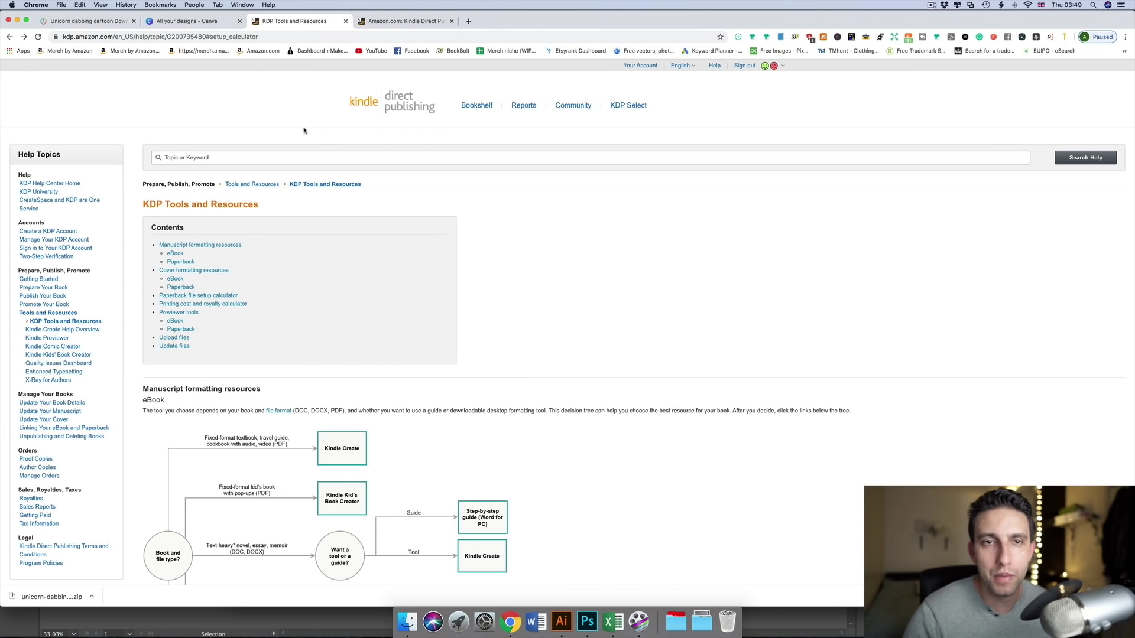
pyautogui.scroll(-15, 323, 304)
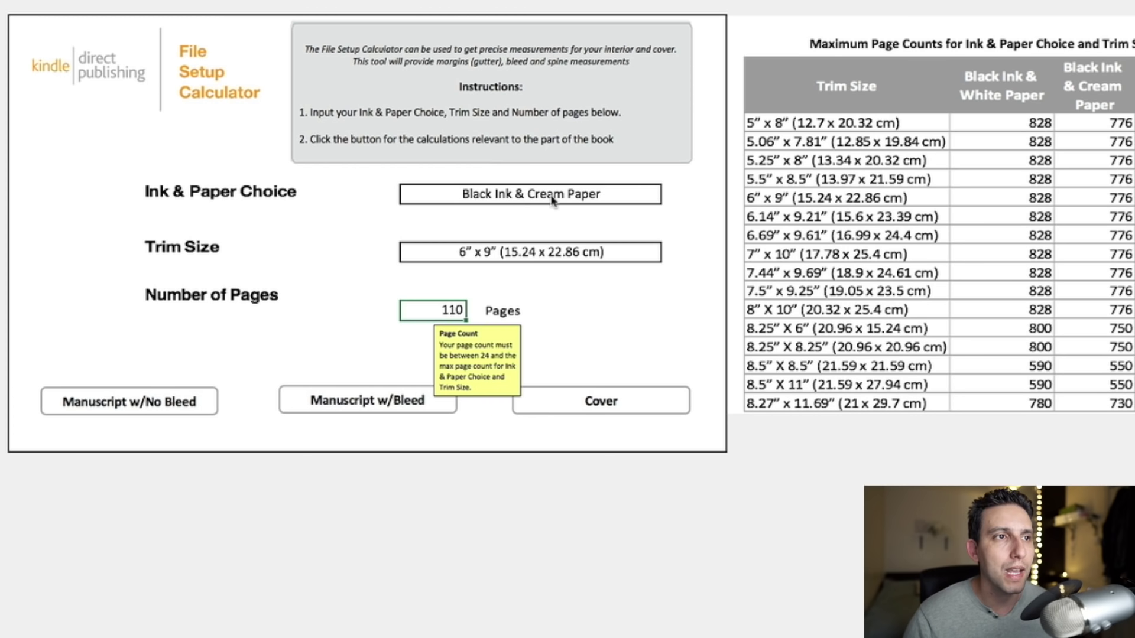
pyautogui.click(546, 201)
pyautogui.click(668, 195)
pyautogui.click(468, 228)
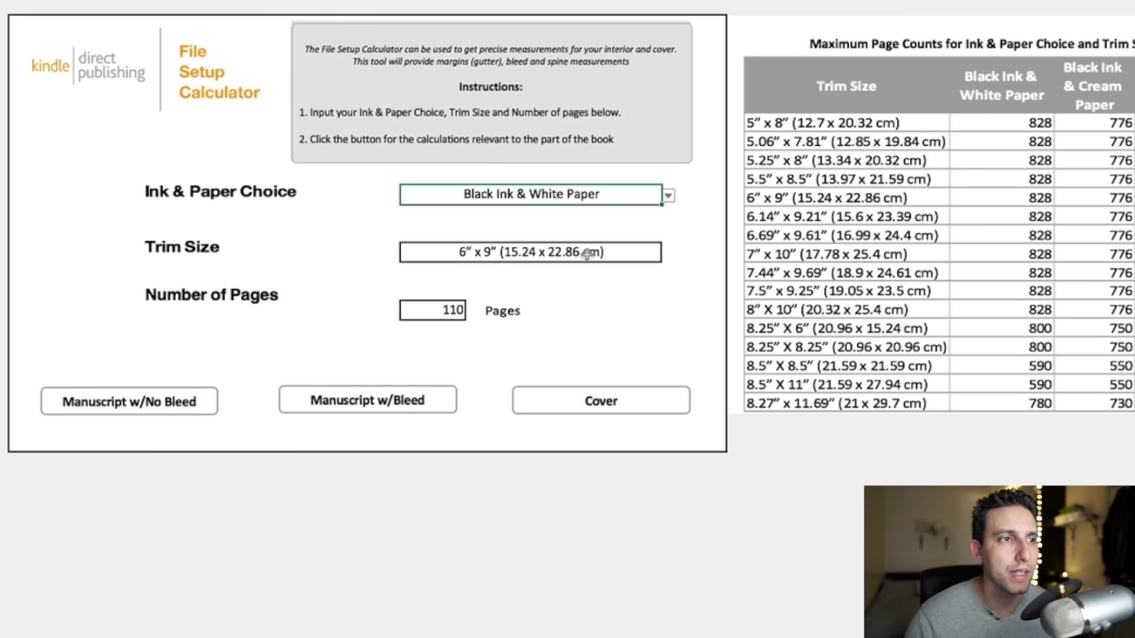
# Step: Set the calculator's trim size to 6" x 9" and calculate the cover measurements
pyautogui.click(615, 253)
pyautogui.click(668, 253)
pyautogui.click(468, 334)
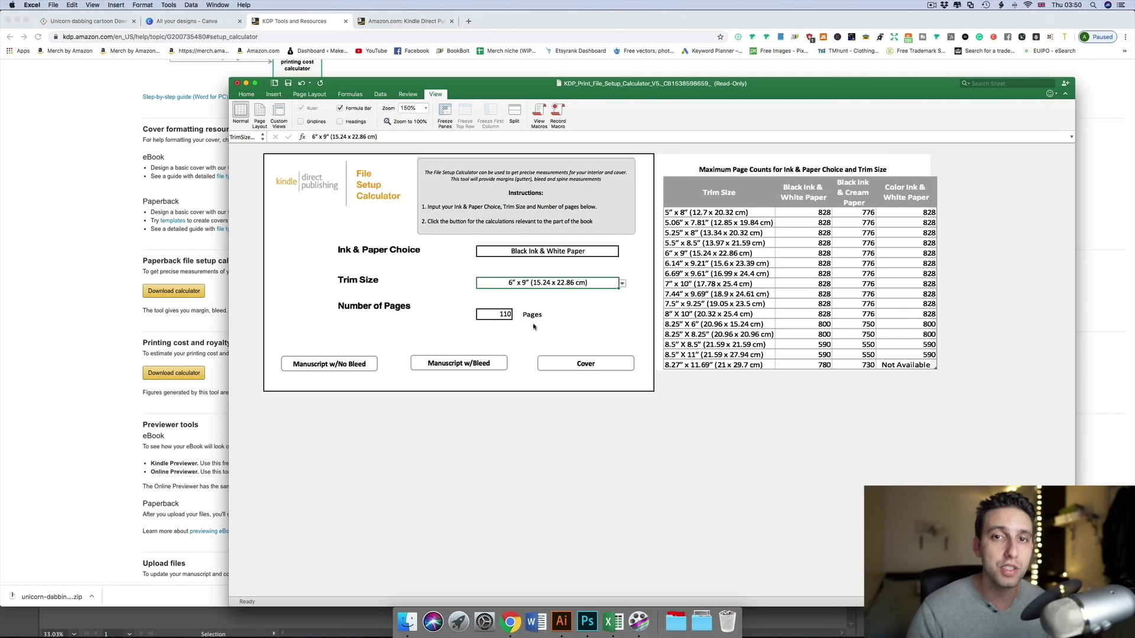
pyautogui.click(586, 367)
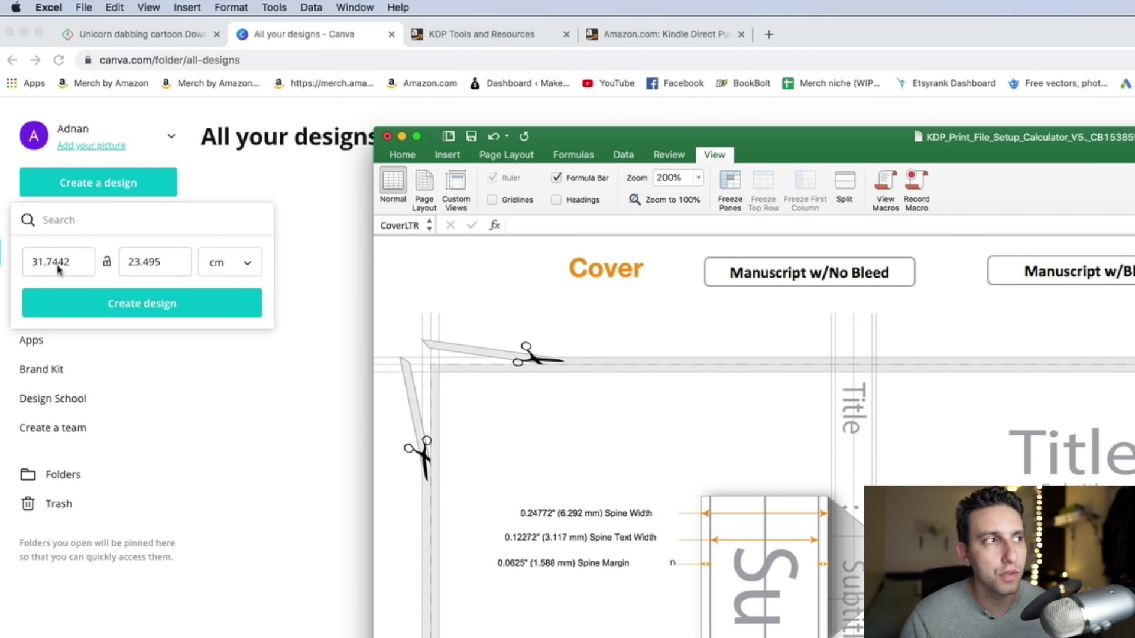
# Step: Create the Canva design at 31.7442 by 23.495 cm and place the uploaded paperback cover template, scaled to fill the page
pyautogui.click(144, 305)
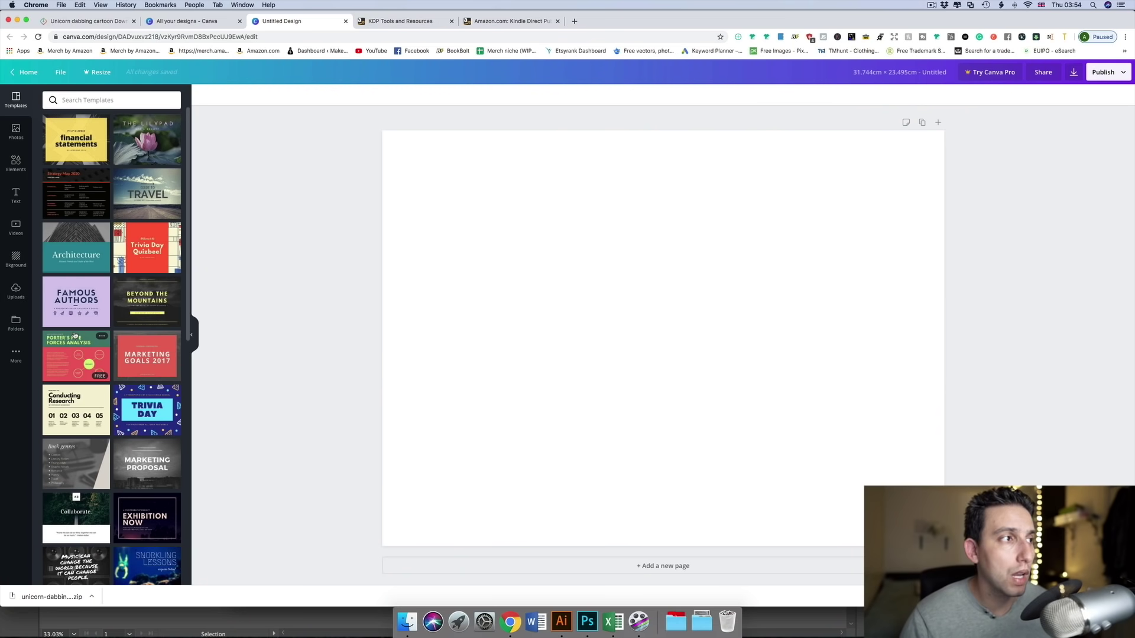
pyautogui.click(17, 290)
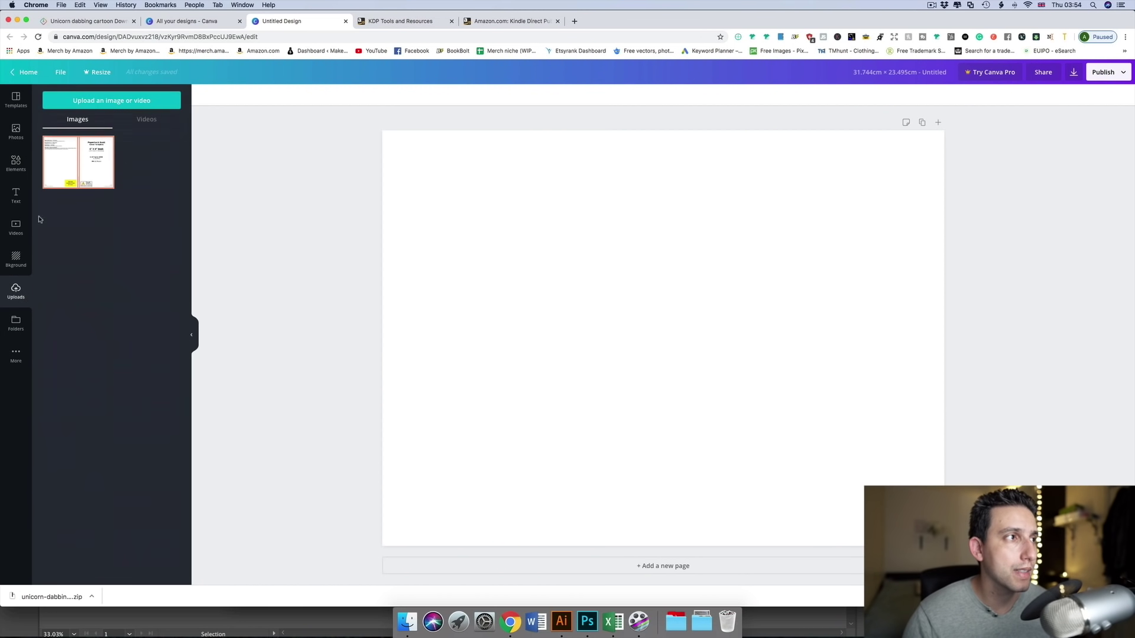
pyautogui.click(83, 163)
pyautogui.moveTo(619, 286); pyautogui.dragTo(564, 244)
pyautogui.moveTo(832, 464); pyautogui.dragTo(932, 537)
pyautogui.moveTo(940, 543); pyautogui.dragTo(944, 546)
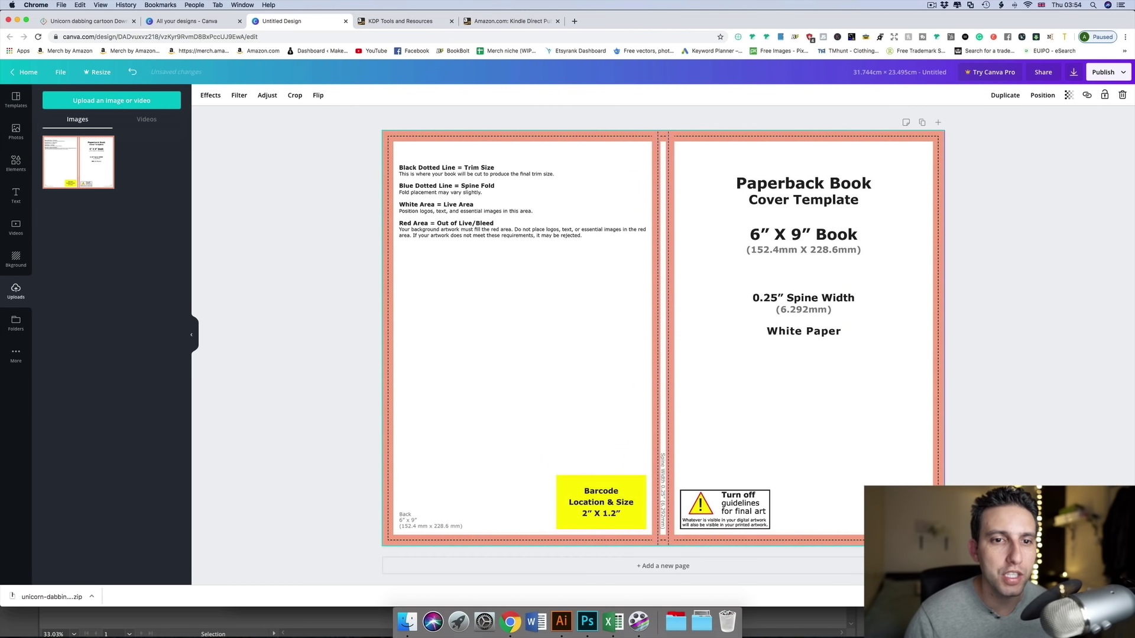
pyautogui.click(1029, 328)
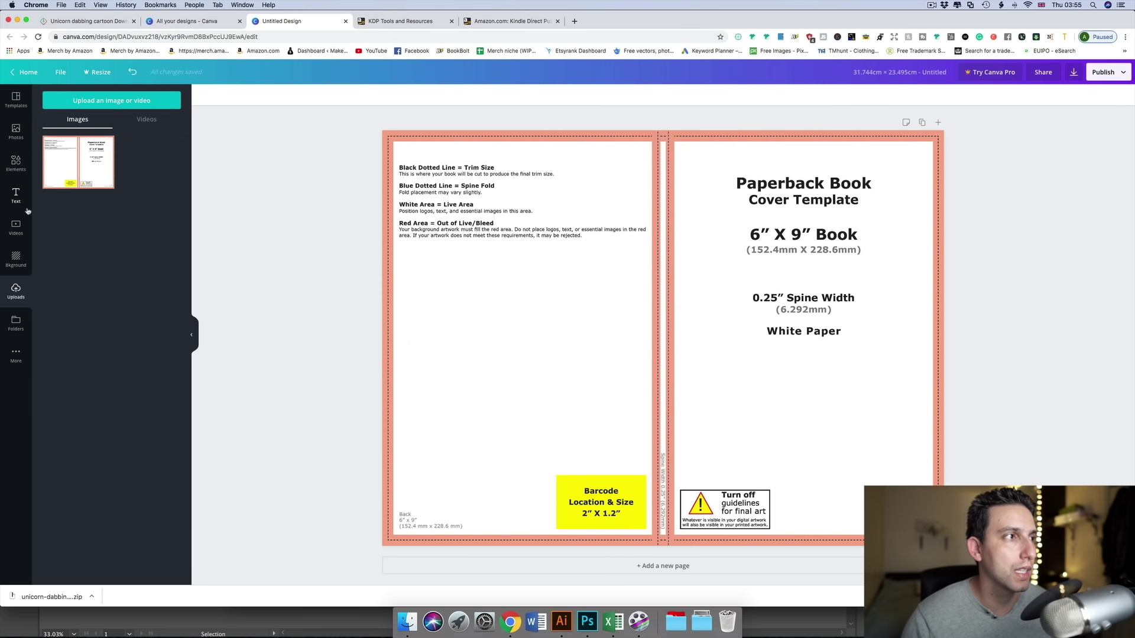
# Step: Add a square shape, stretch it to cover the whole page over the cover template, and colour it black
pyautogui.click(16, 163)
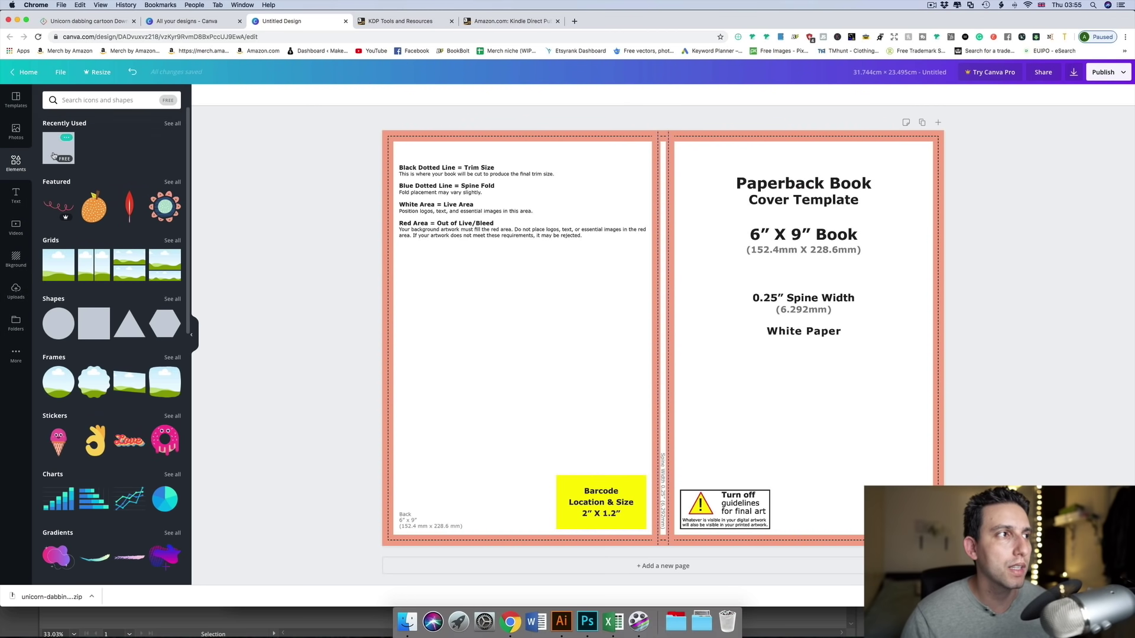
pyautogui.click(96, 321)
pyautogui.moveTo(594, 329); pyautogui.dragTo(481, 275)
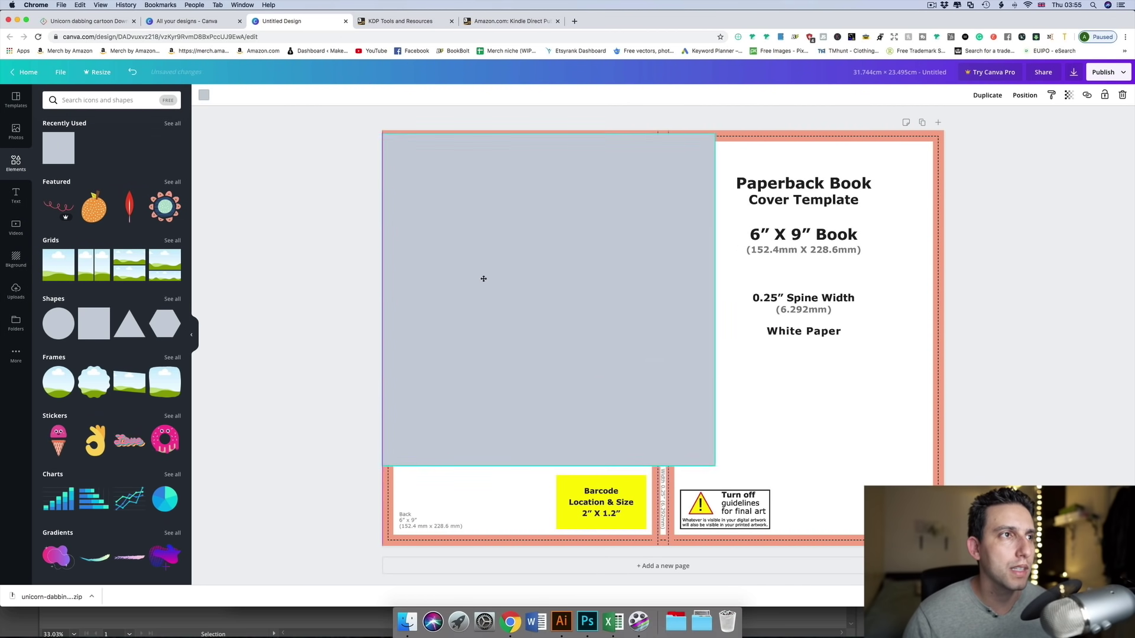
pyautogui.moveTo(714, 463); pyautogui.dragTo(796, 544)
pyautogui.moveTo(875, 342); pyautogui.dragTo(944, 338)
pyautogui.click(204, 95)
pyautogui.click(51, 182)
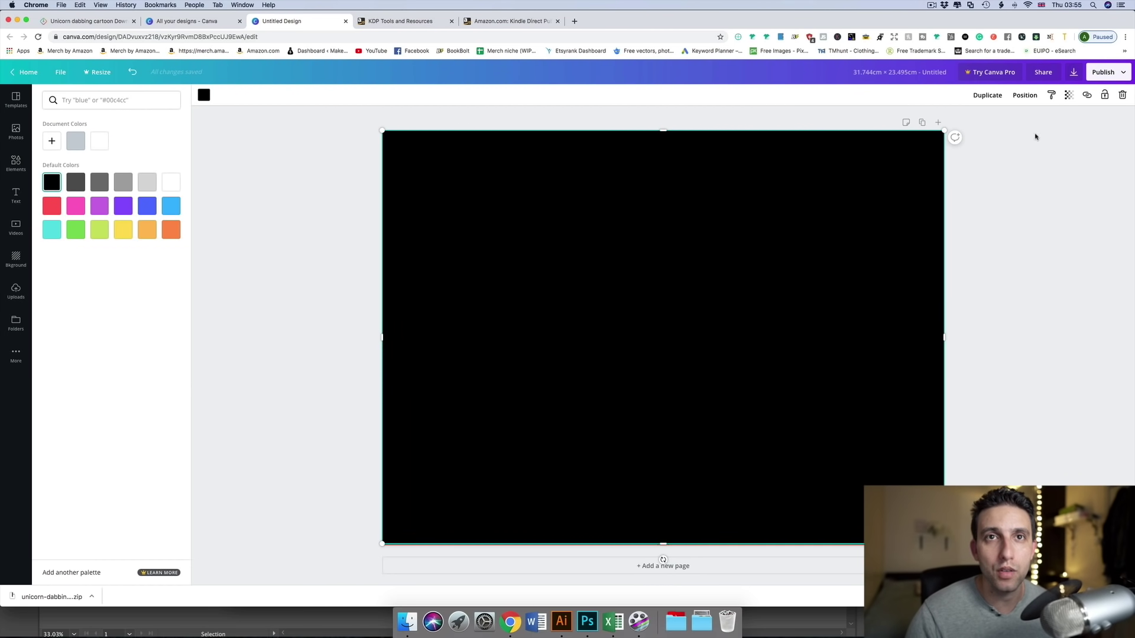
# Step: Lower the black rectangle's transparency value to 71 so the cover template shows through
pyautogui.click(1069, 95)
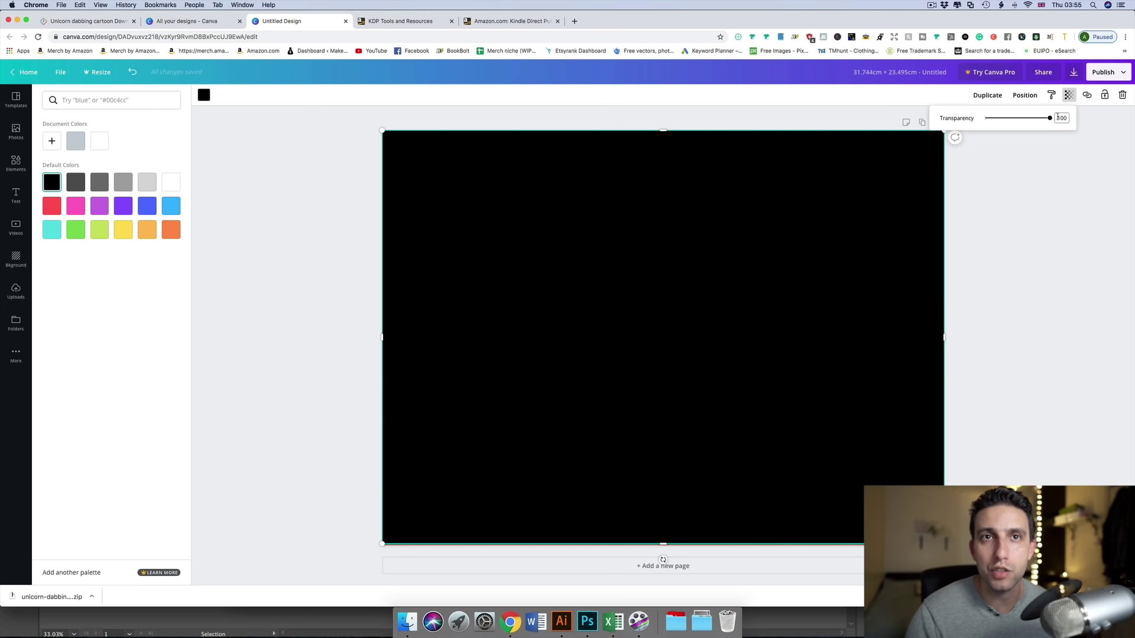
pyautogui.moveTo(1051, 119); pyautogui.dragTo(1032, 119)
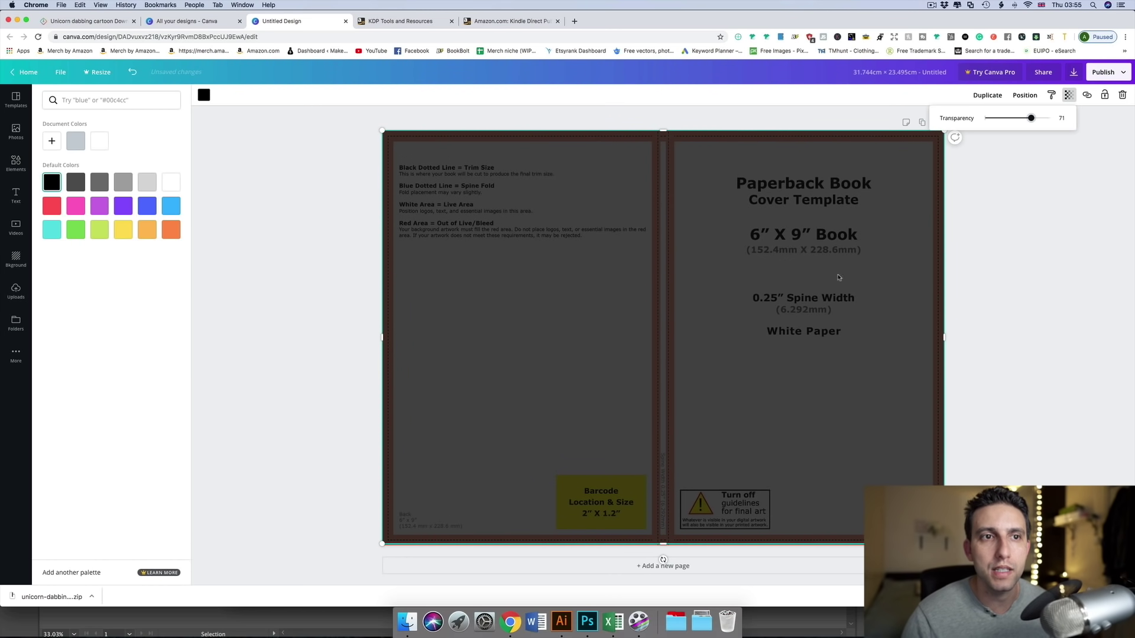
pyautogui.click(248, 299)
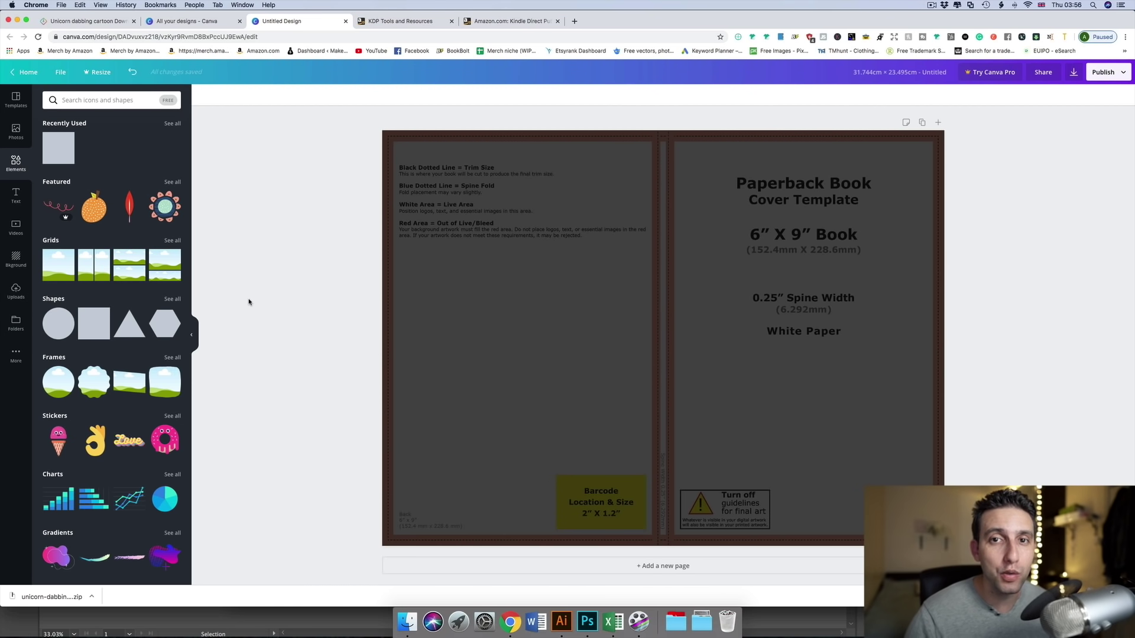
# Step: Upload the dabbing unicorn image and place it, scaled down, on the front cover area
pyautogui.click(16, 291)
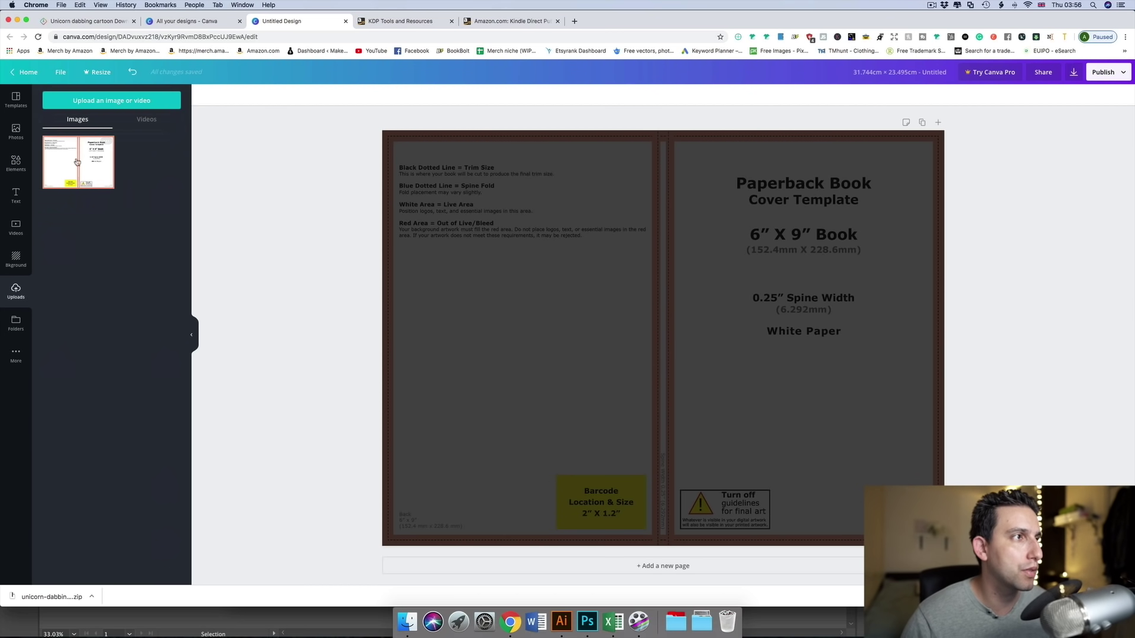
pyautogui.click(96, 100)
pyautogui.click(520, 76)
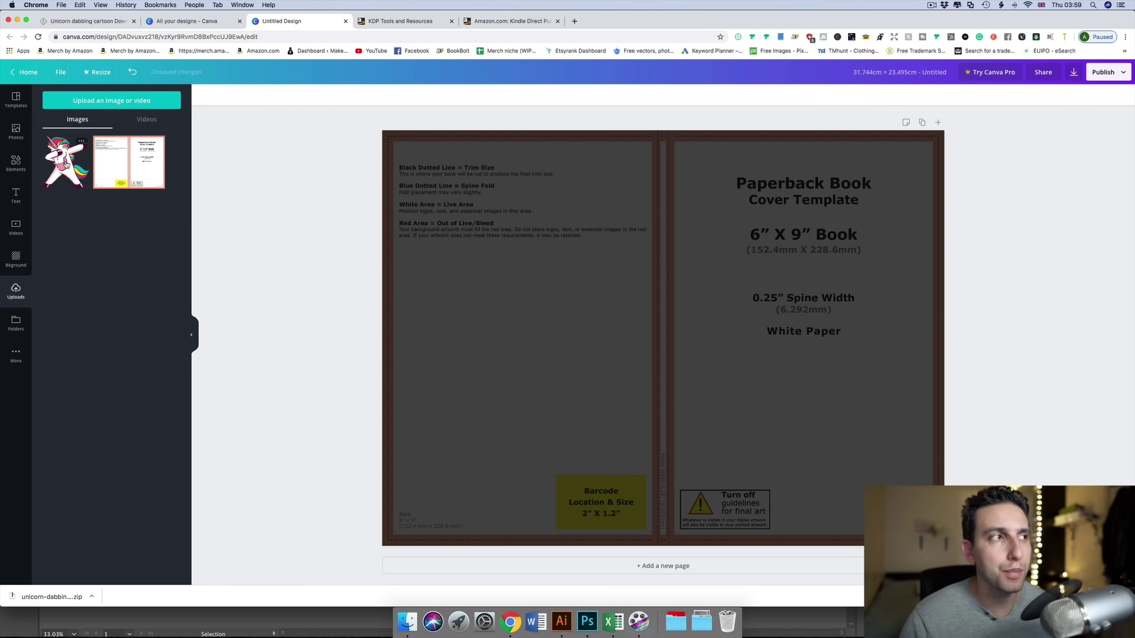
pyautogui.click(67, 166)
pyautogui.moveTo(836, 519); pyautogui.dragTo(685, 373)
pyautogui.moveTo(607, 282); pyautogui.dragTo(807, 282)
pyautogui.click(591, 266)
# Step: Add the Gagalin text lines "AWESOME SINCE" and "2000" below the unicorn and colour both white
pyautogui.click(16, 196)
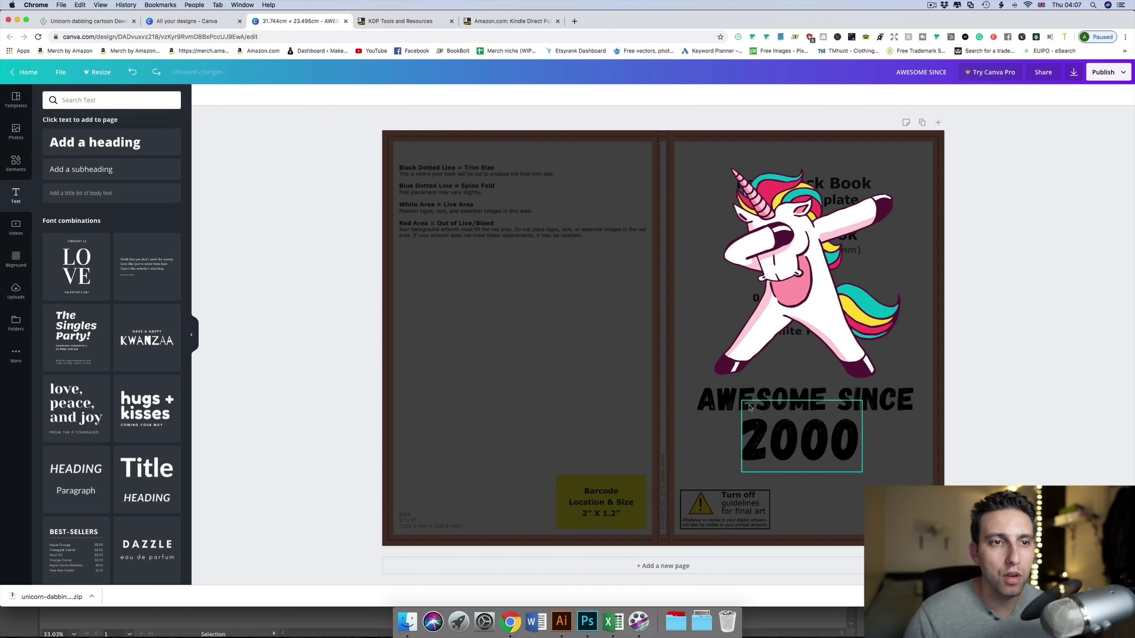
pyautogui.keyDown('shift'); pyautogui.click(735, 404); pyautogui.keyUp('shift')
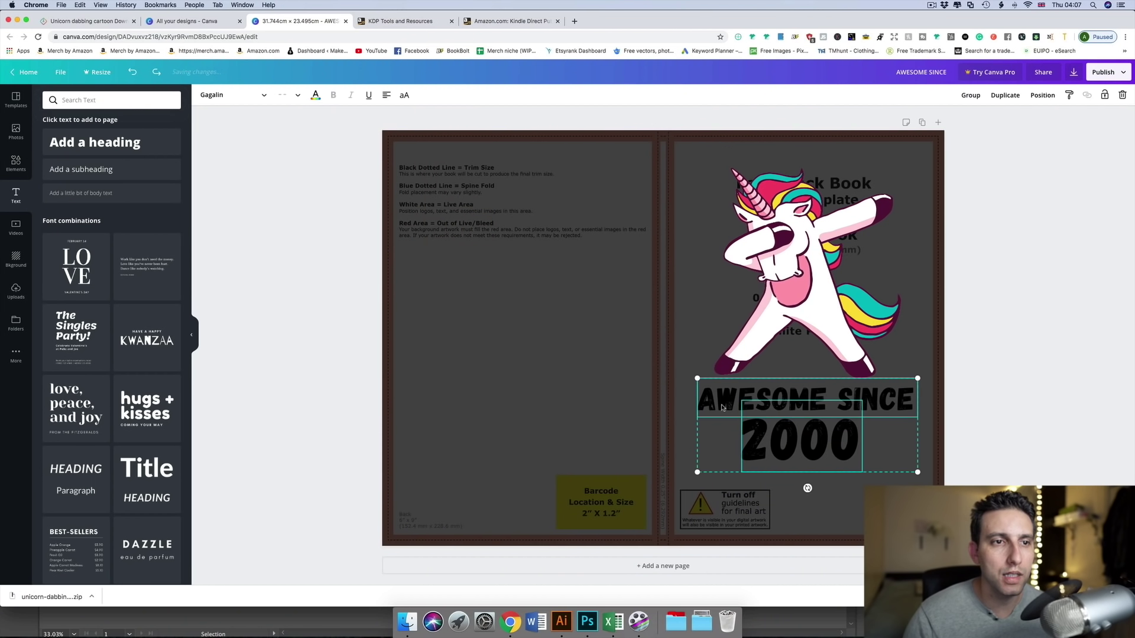
pyautogui.click(316, 95)
pyautogui.click(171, 182)
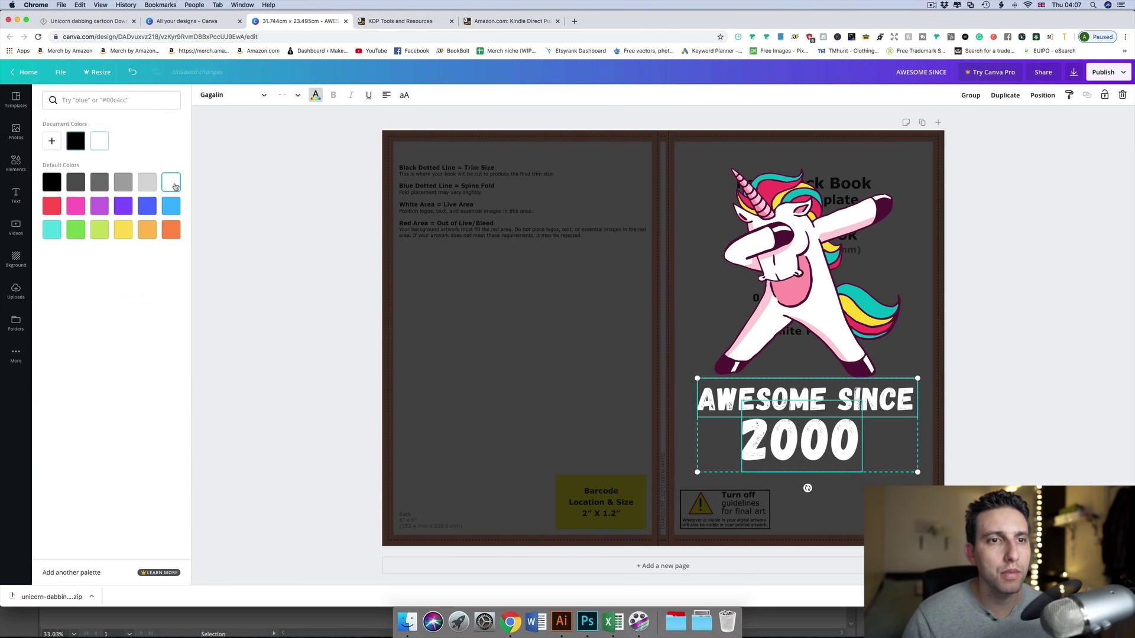
# Step: Make the black background rectangle fully opaque again
pyautogui.click(832, 507)
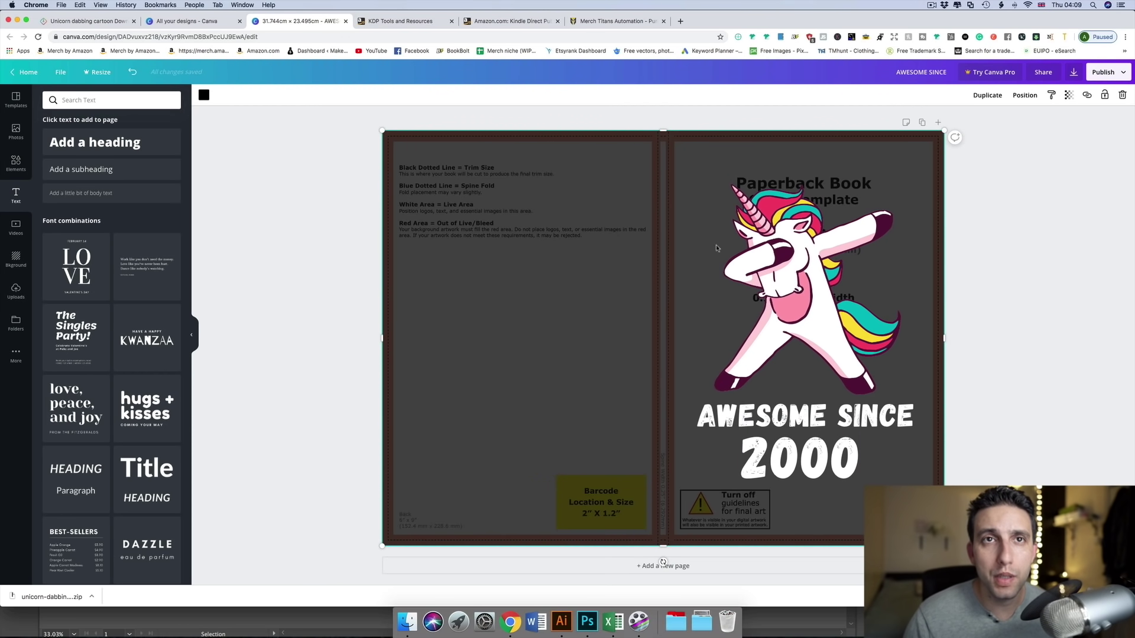
pyautogui.click(1069, 94)
pyautogui.moveTo(1031, 120); pyautogui.dragTo(1049, 119)
pyautogui.click(910, 251)
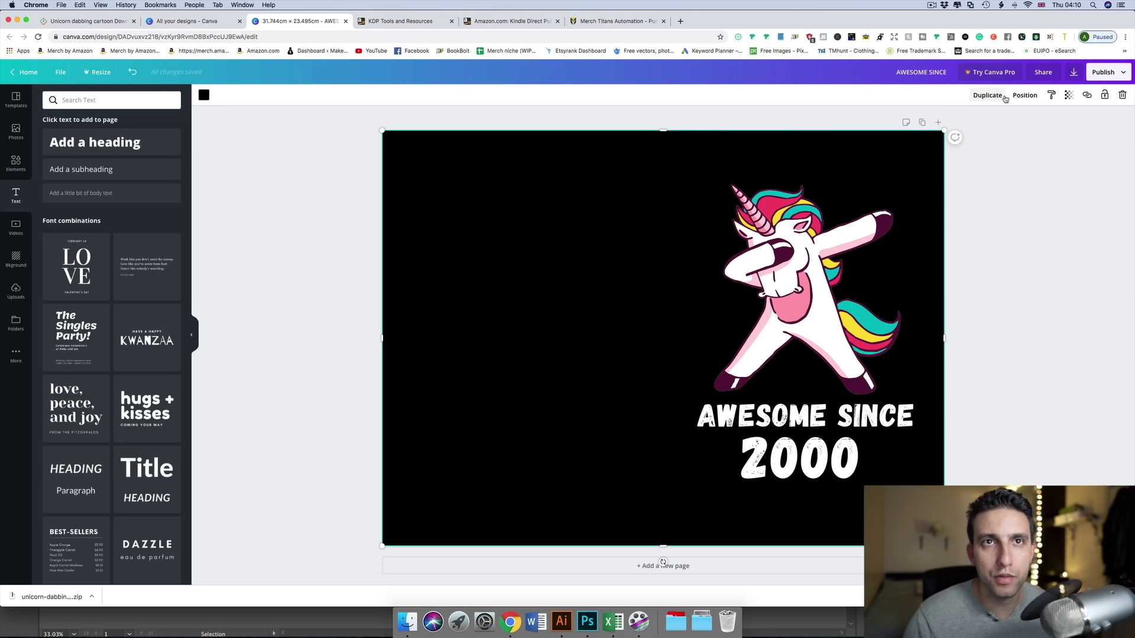
# Step: Send the black rectangle backward behind the paperback cover template and delete the template from the page
pyautogui.click(1025, 95)
pyautogui.click(997, 121)
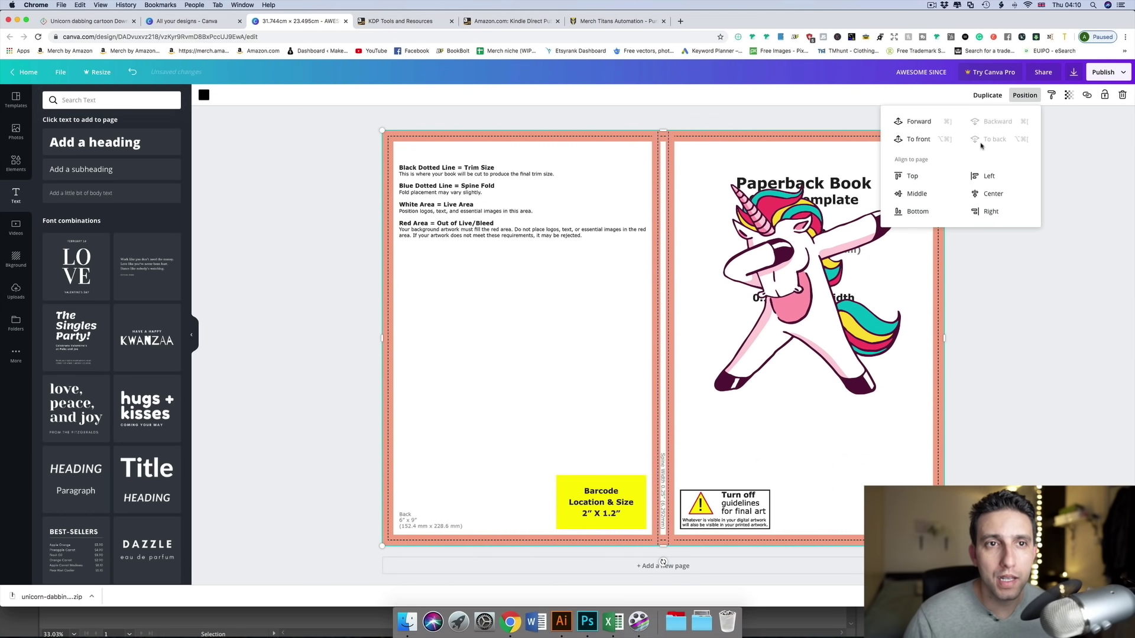
pyautogui.click(914, 272)
pyautogui.press('Delete')
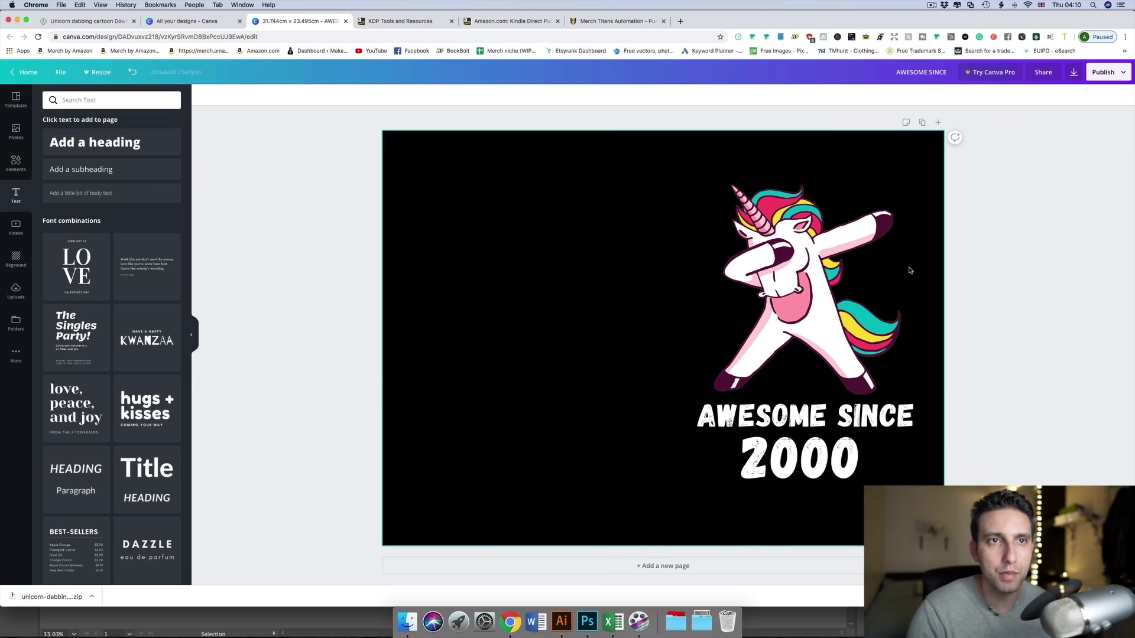
pyautogui.click(910, 270)
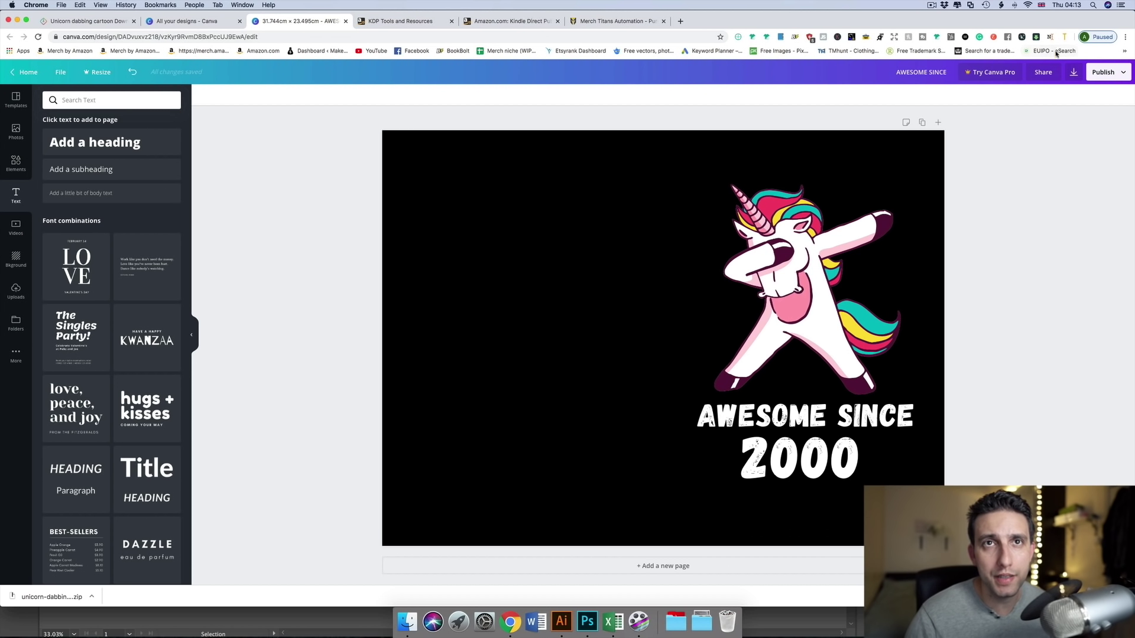
# Step: Export the CSV file from the Canvas Titans extension and review the VAR1, VAR2 and File Name columns in Excel
pyautogui.click(1065, 37)
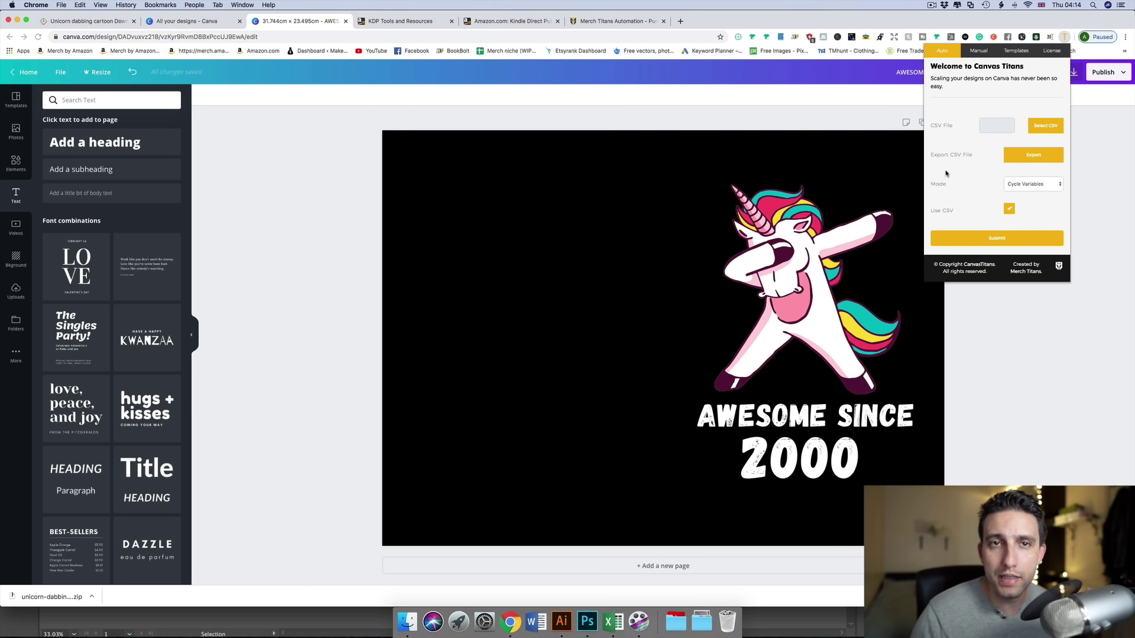
pyautogui.click(1033, 157)
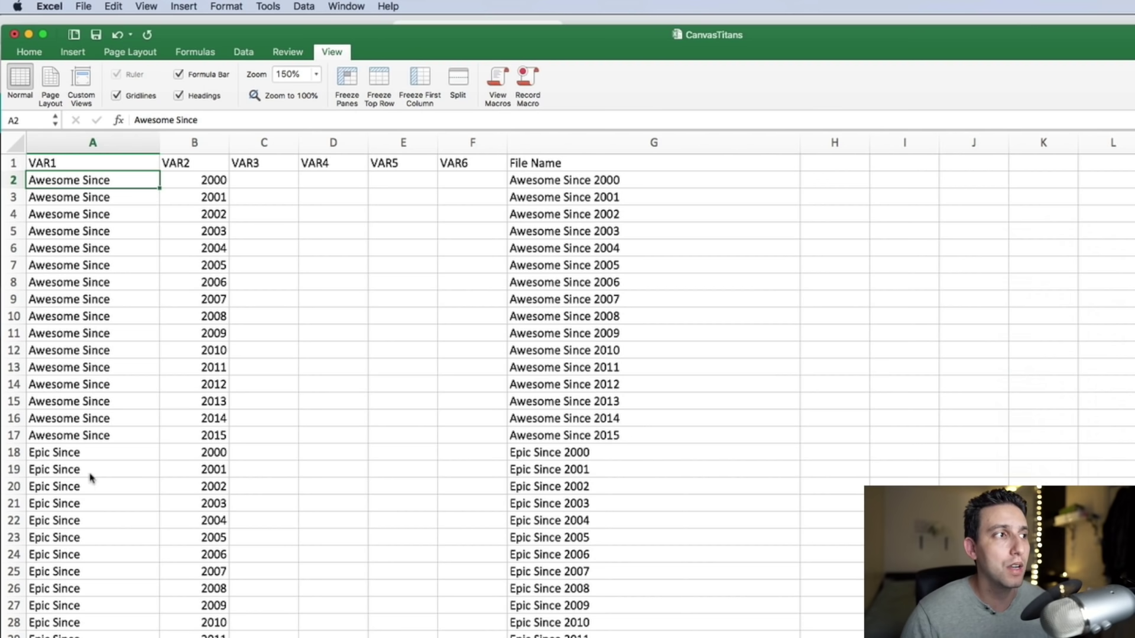
pyautogui.scroll(-6, 202, 555)
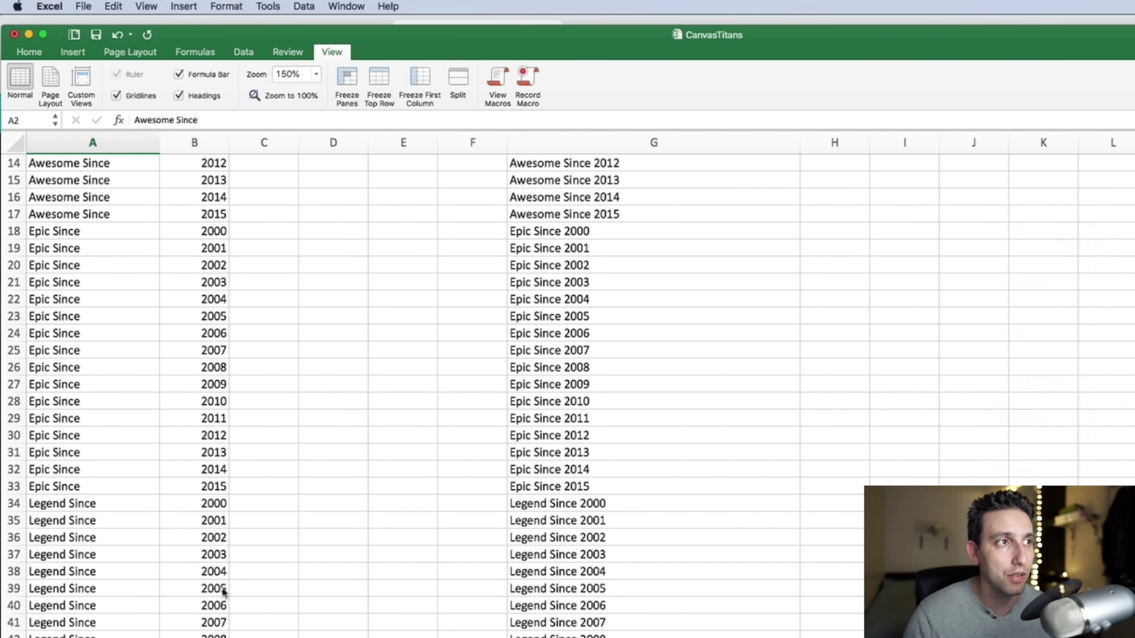
pyautogui.scroll(6, 223, 592)
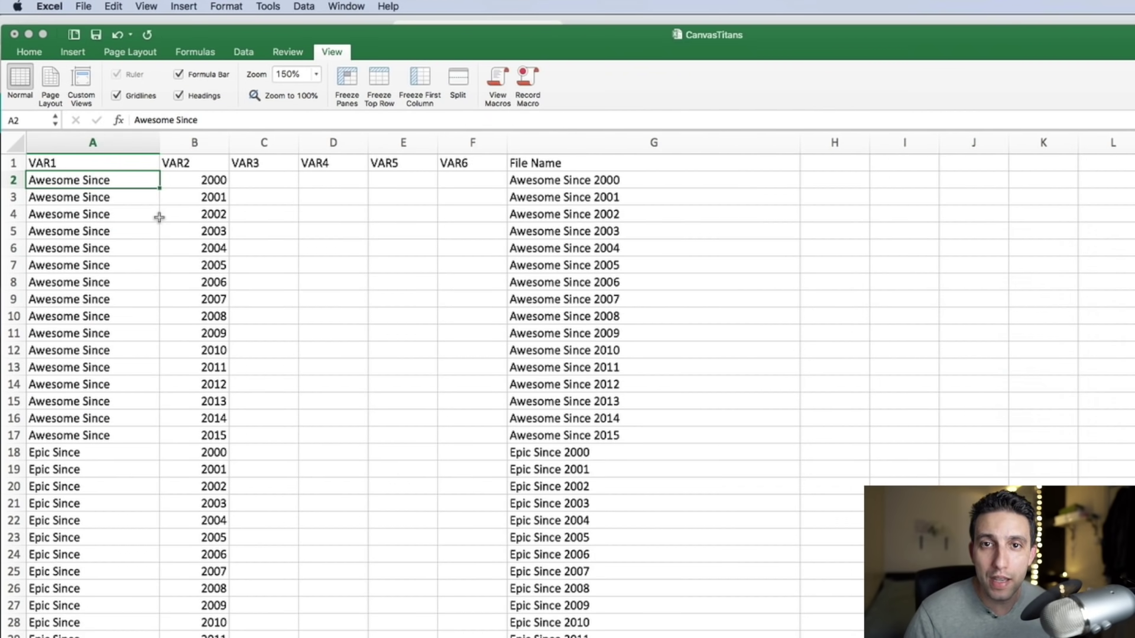
# Step: Save the CanvasTitans spreadsheet with Save As and select it as the CSV file in the Canvas Titans extension
pyautogui.click(83, 7)
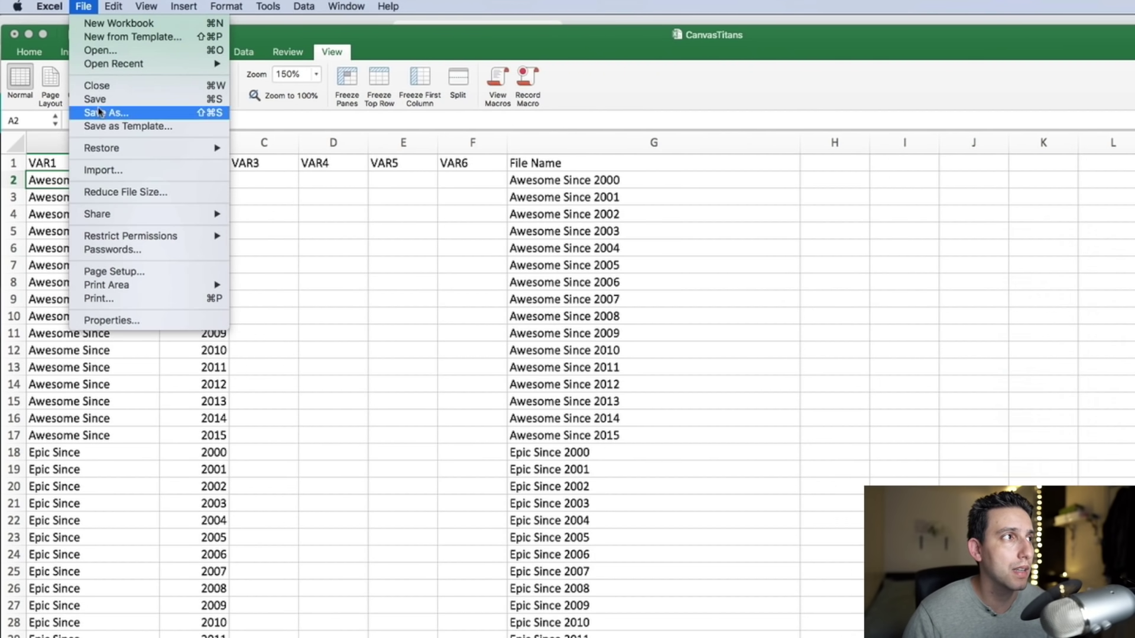
pyautogui.click(102, 111)
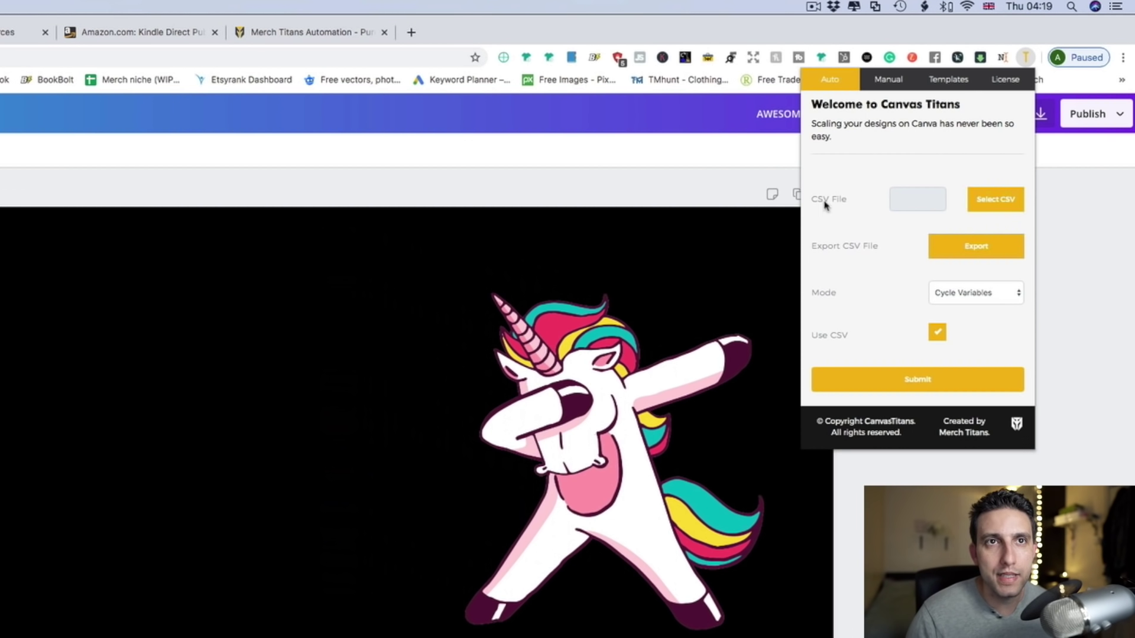
pyautogui.click(993, 201)
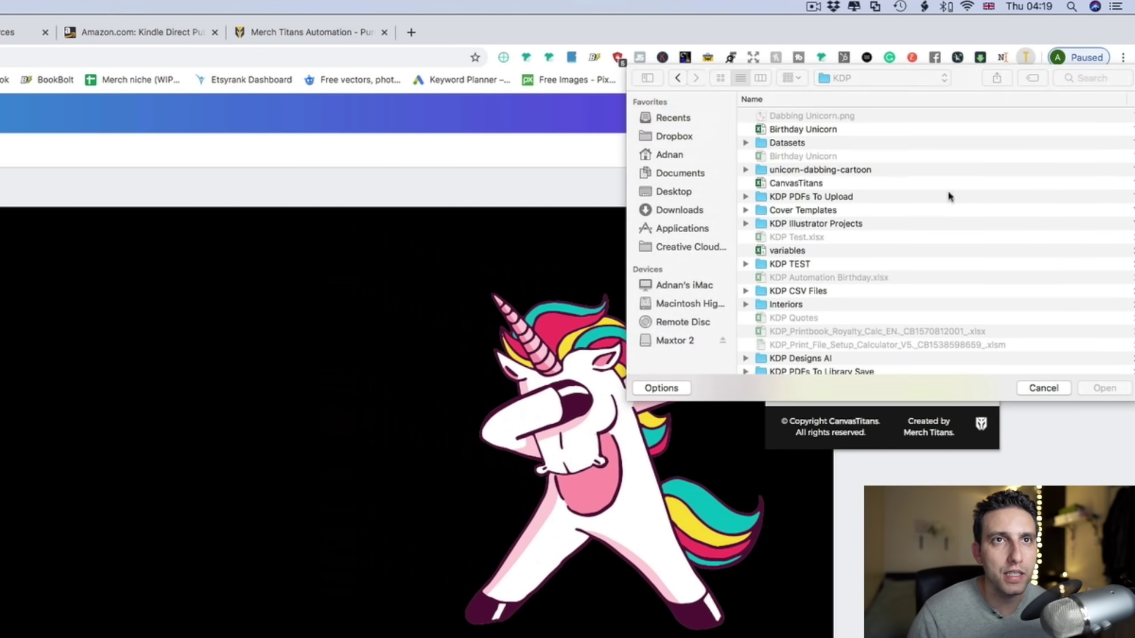
pyautogui.doubleClick(785, 118)
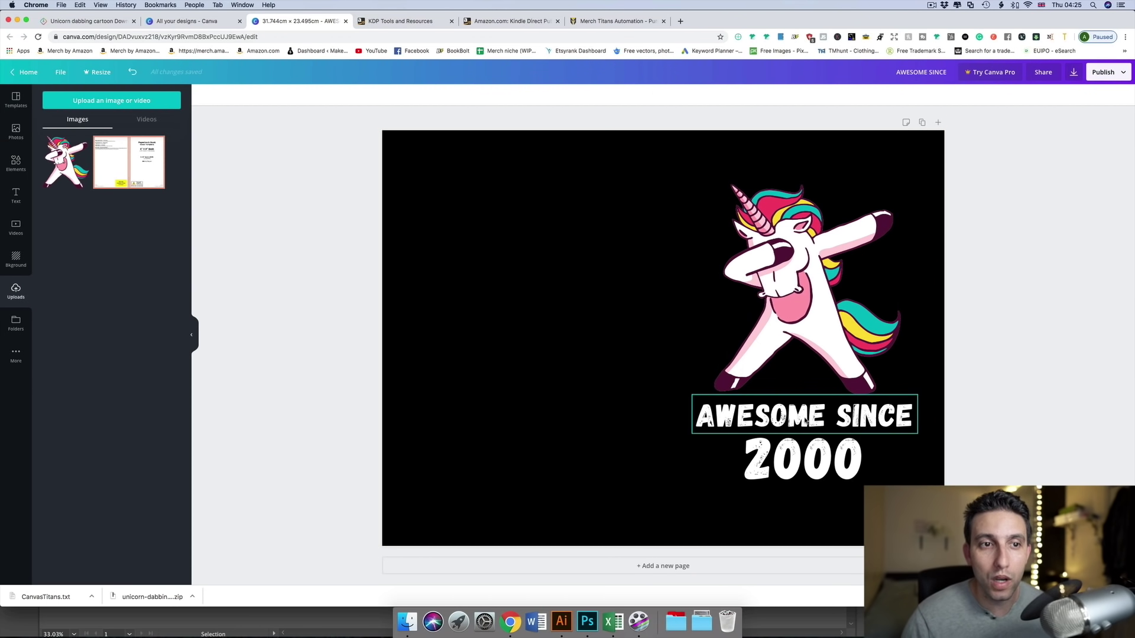
# Step: Replace the "AWESOME SINCE" text on the cover with the variable name VAR1 from the spreadsheet's first column header
pyautogui.click(806, 419)
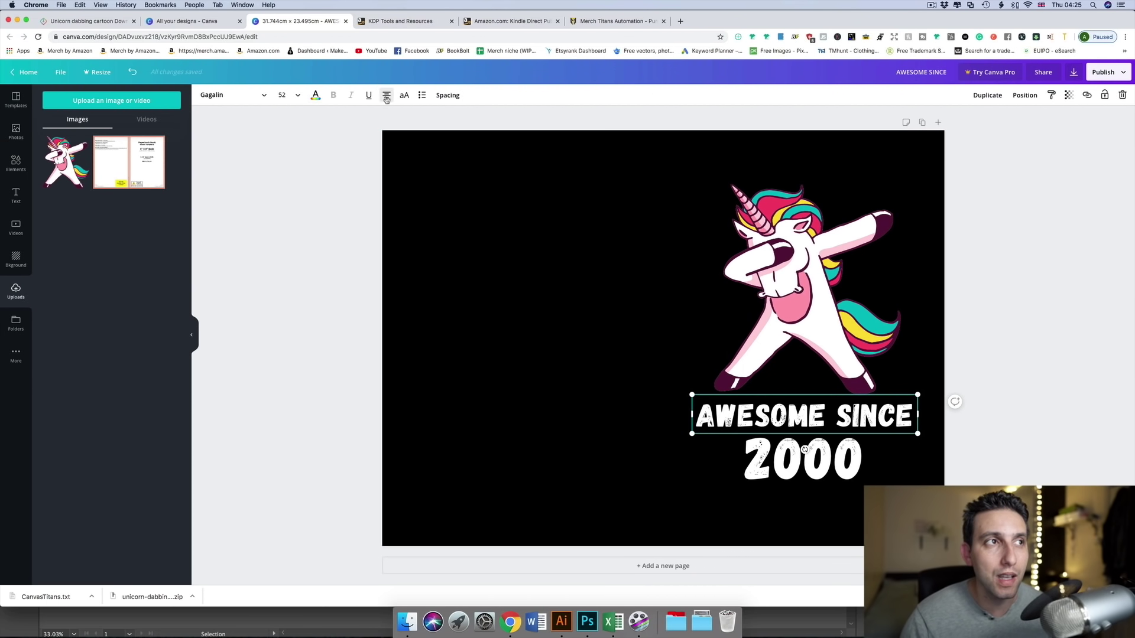
pyautogui.click(805, 450)
pyautogui.click(806, 417)
pyautogui.click(805, 458)
pyautogui.click(724, 415)
pyautogui.click(724, 415)
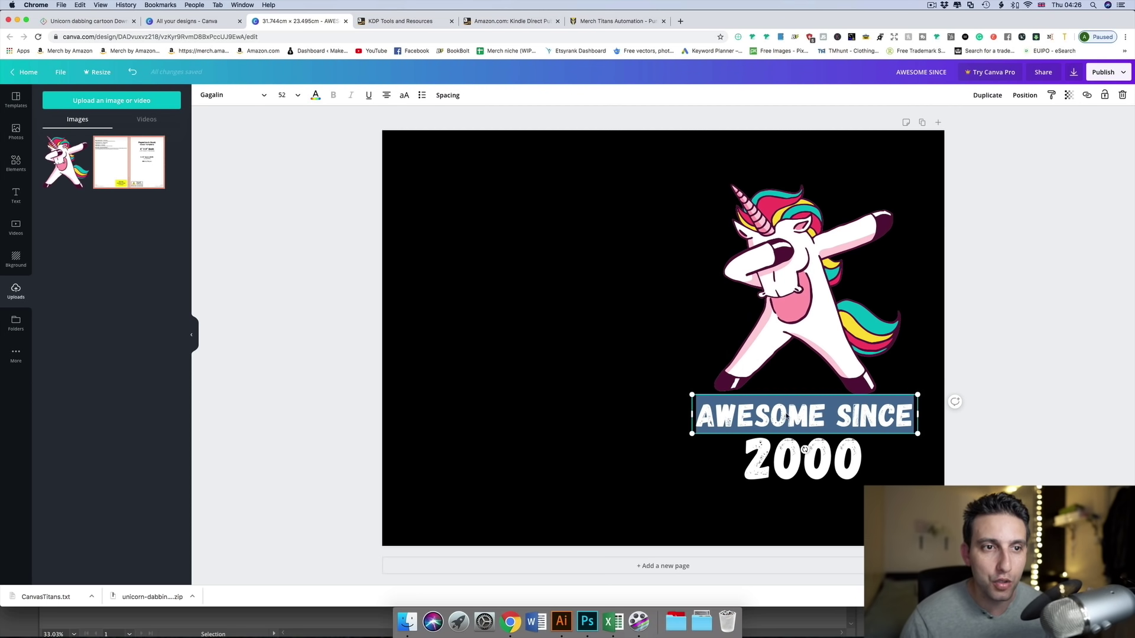
pyautogui.click(612, 622)
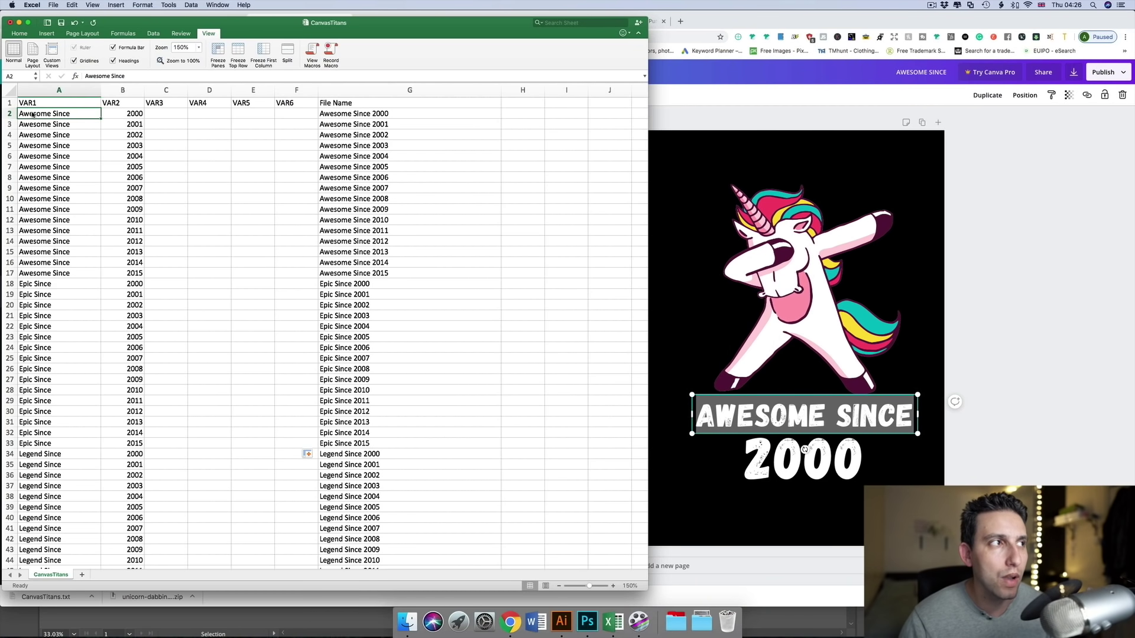
pyautogui.click(747, 417)
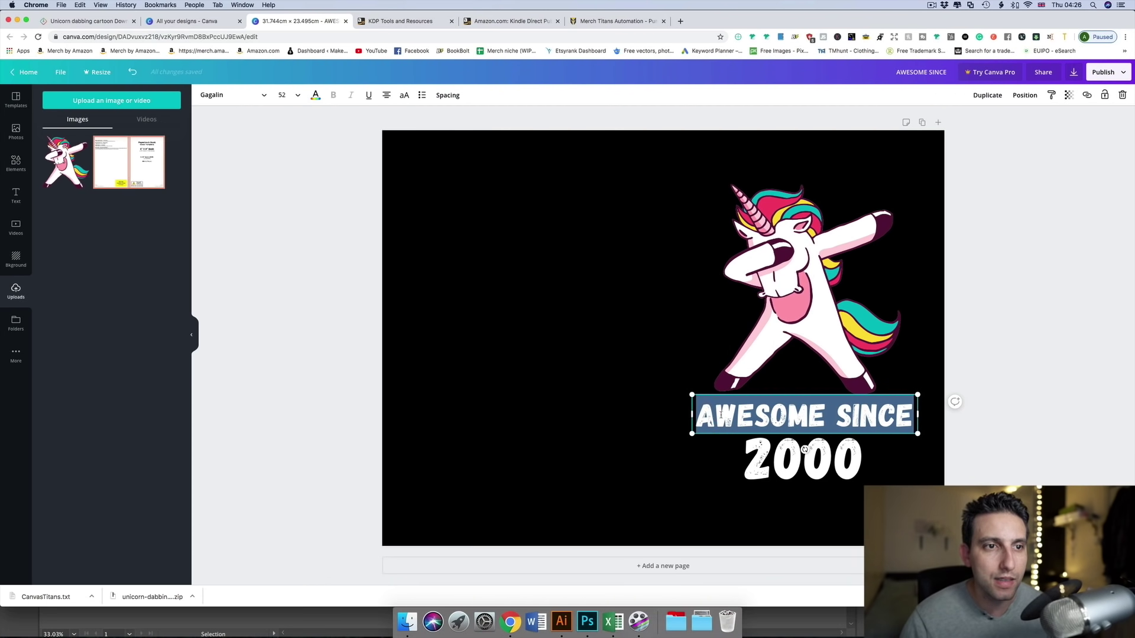
pyautogui.write('V')
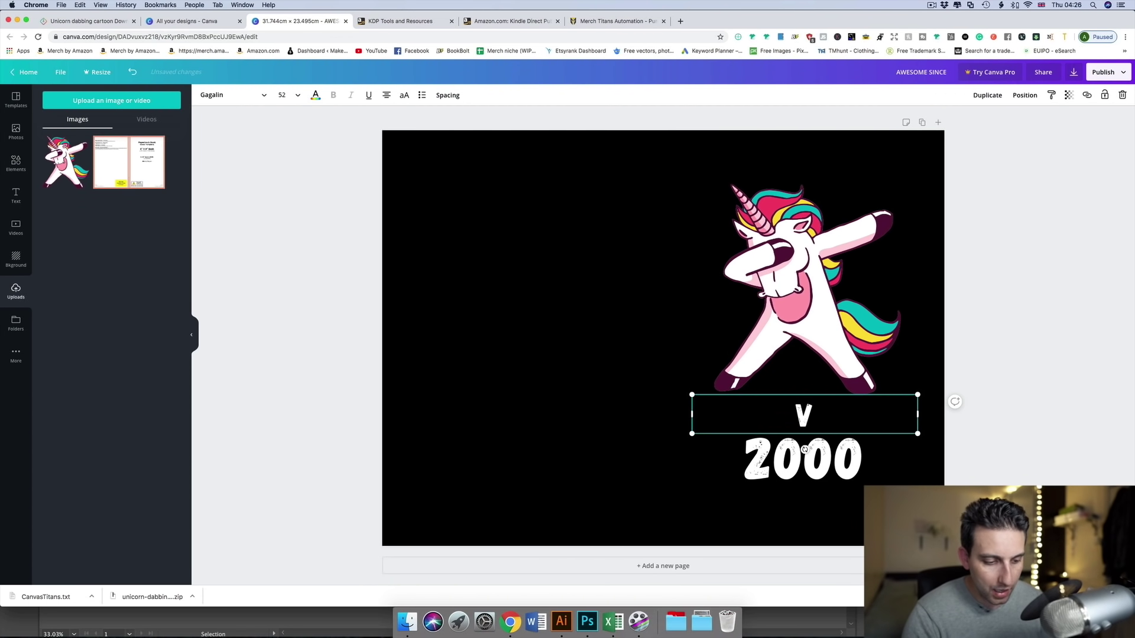
pyautogui.write('AR1')
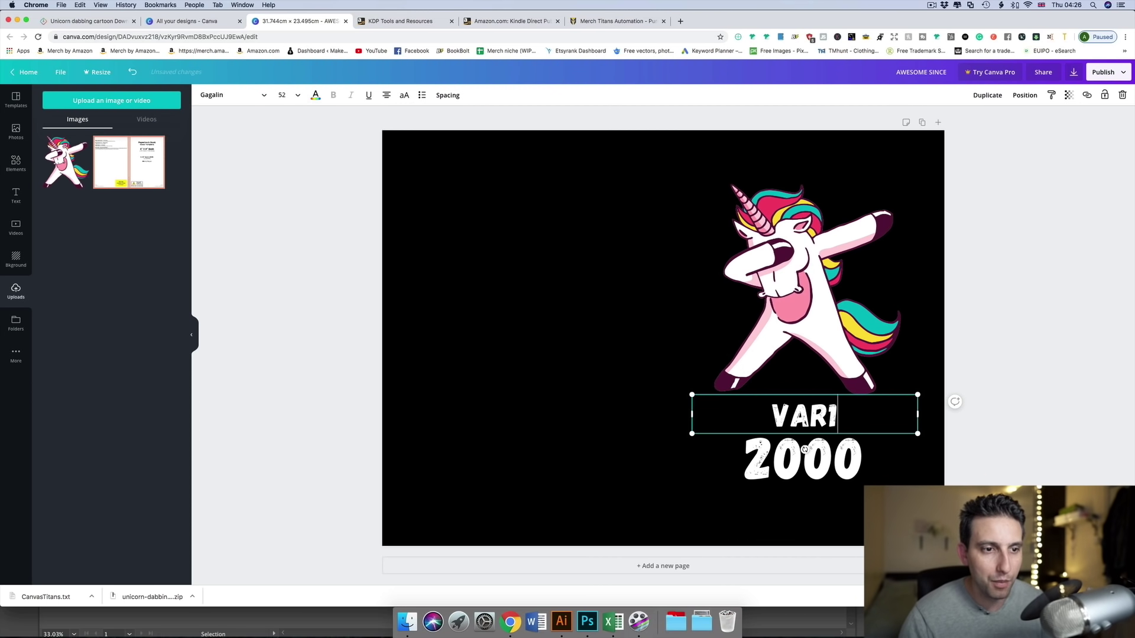
# Step: Replace the "2000" text on the cover with the variable name VAR2 from the spreadsheet's second column header
pyautogui.click(613, 620)
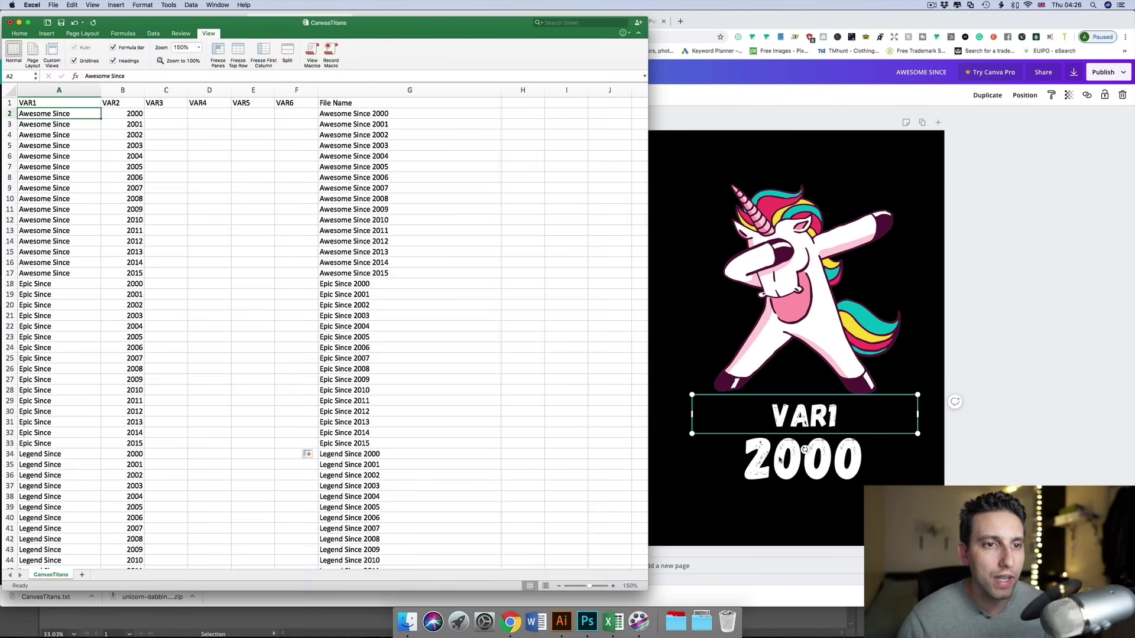
pyautogui.click(782, 460)
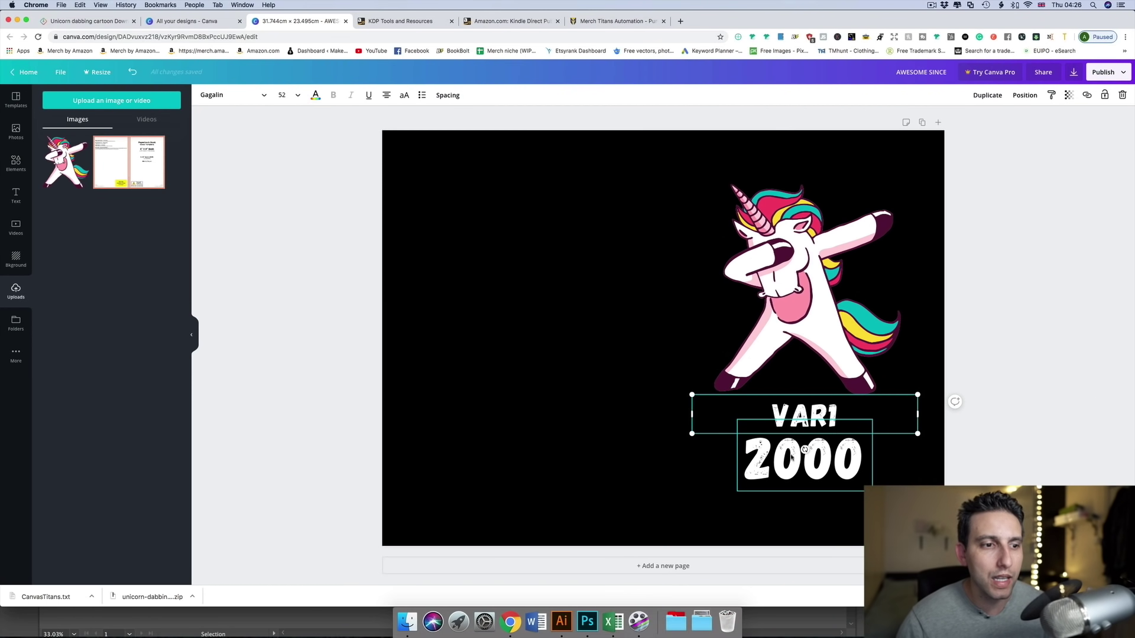
pyautogui.click(613, 621)
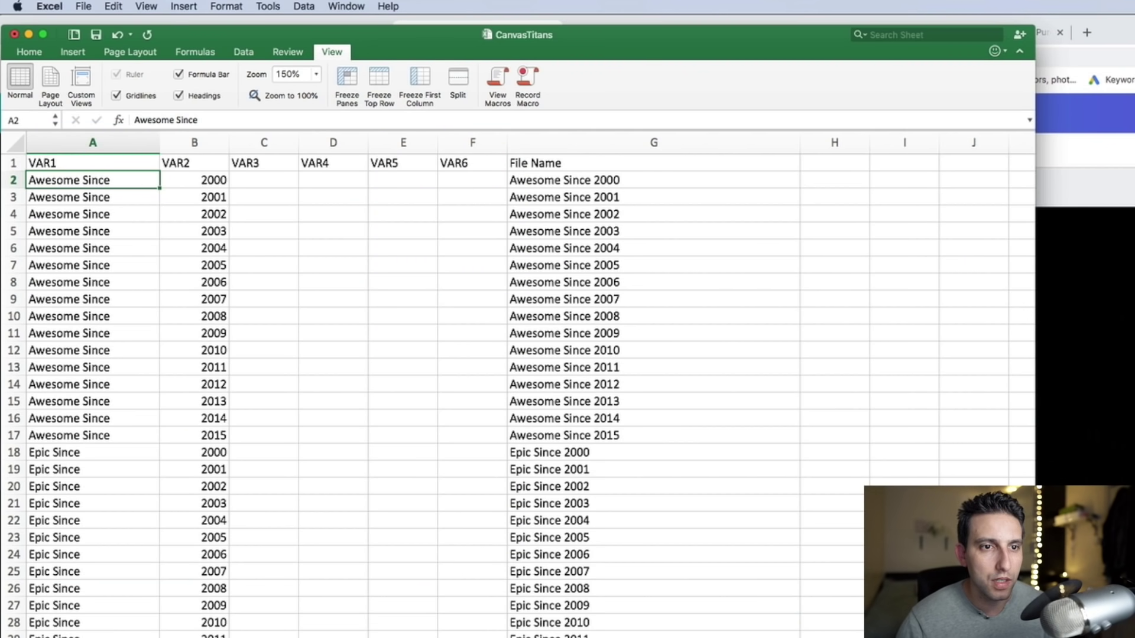
pyautogui.click(745, 458)
pyautogui.moveTo(745, 458); pyautogui.dragTo(856, 455)
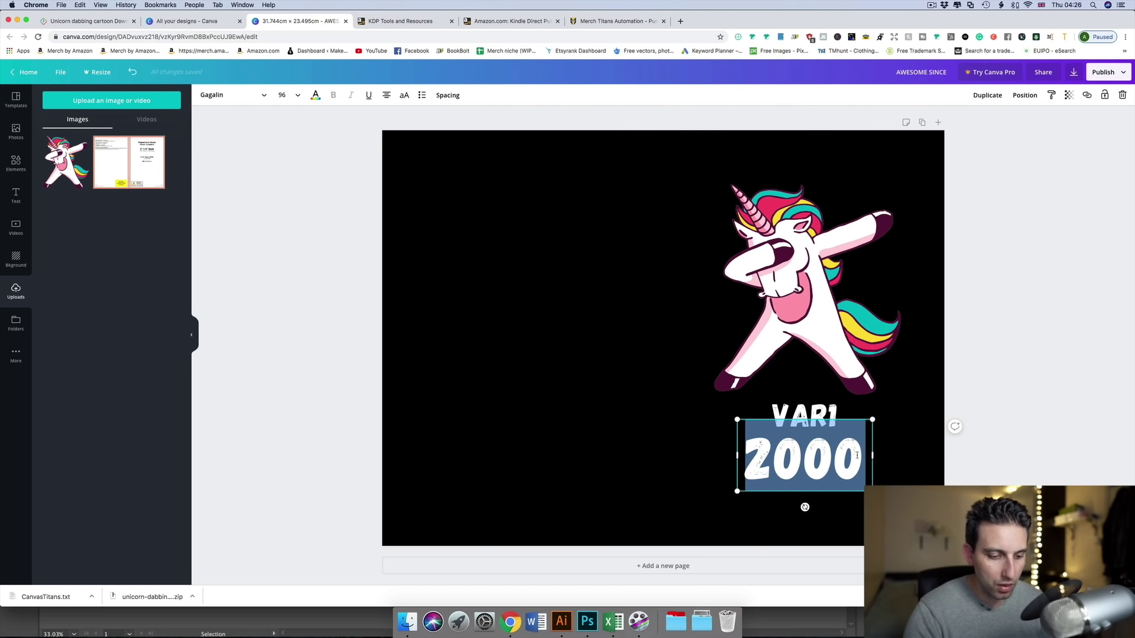
pyautogui.write('VAR2')
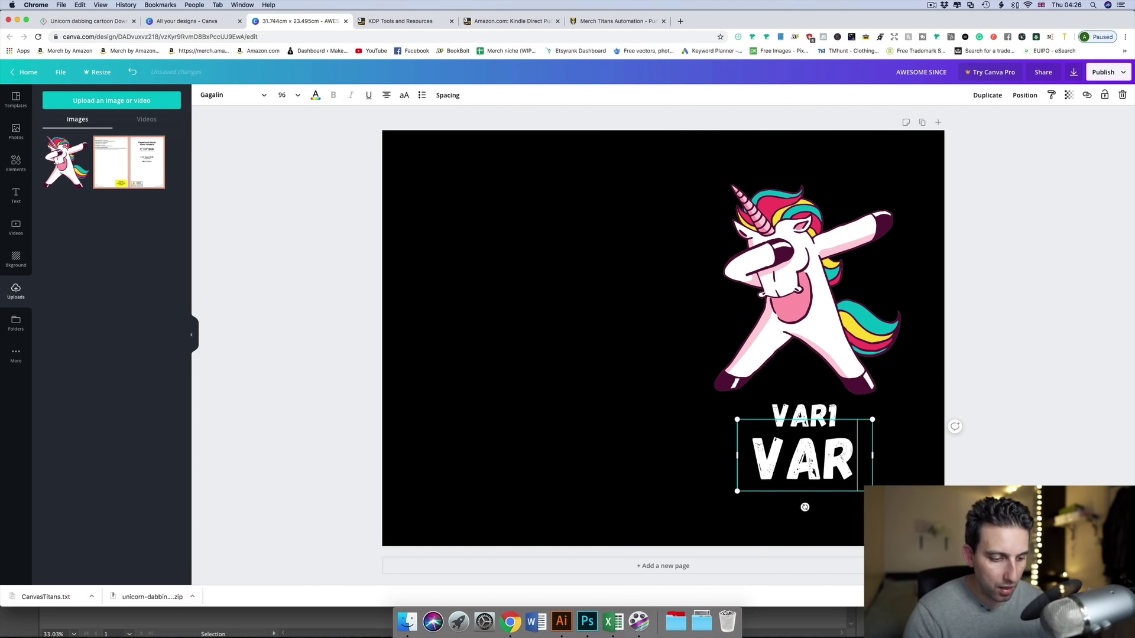
# Step: Select the CanvasTitans file as the CSV in the Canvas Titans extension and run it on the cover in Cycle Variables mode
pyautogui.click(818, 502)
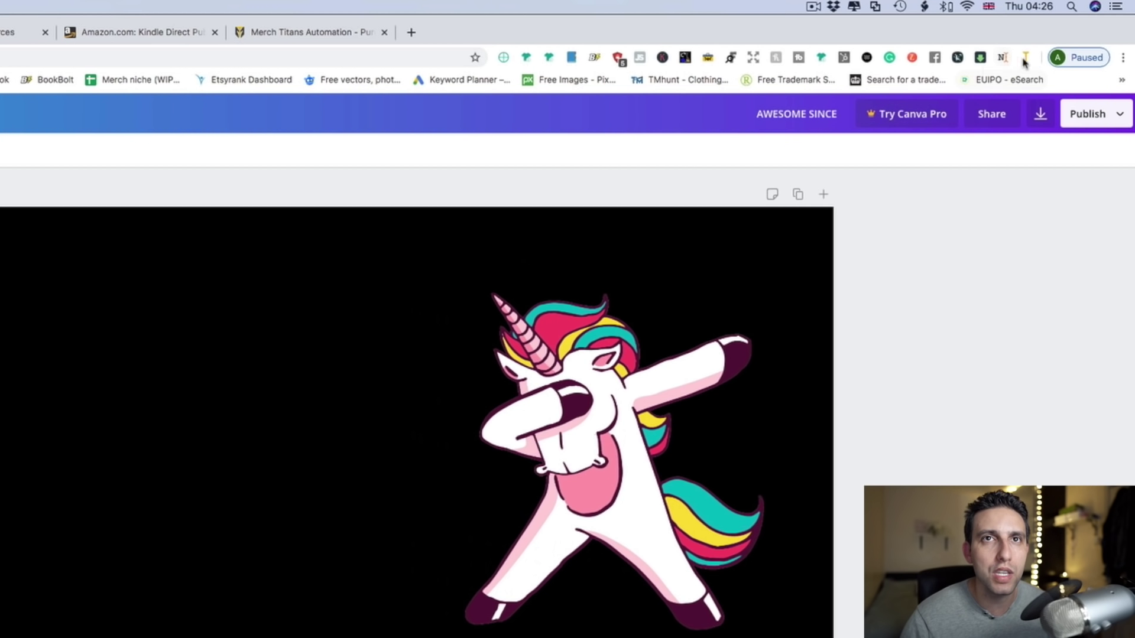
pyautogui.click(1064, 37)
pyautogui.click(996, 199)
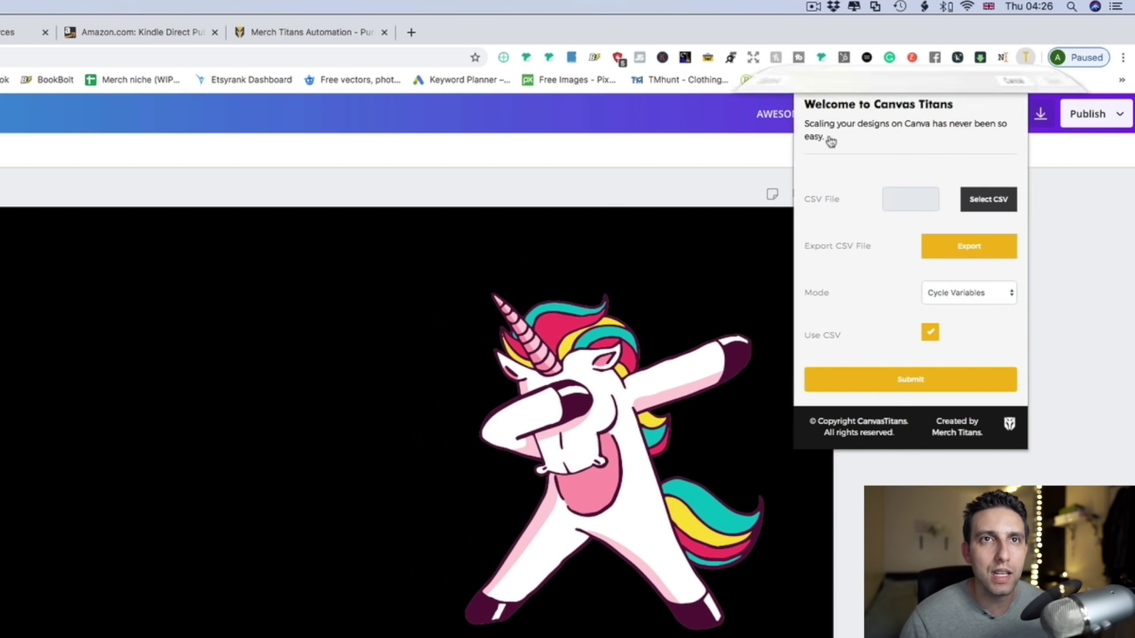
pyautogui.doubleClick(795, 116)
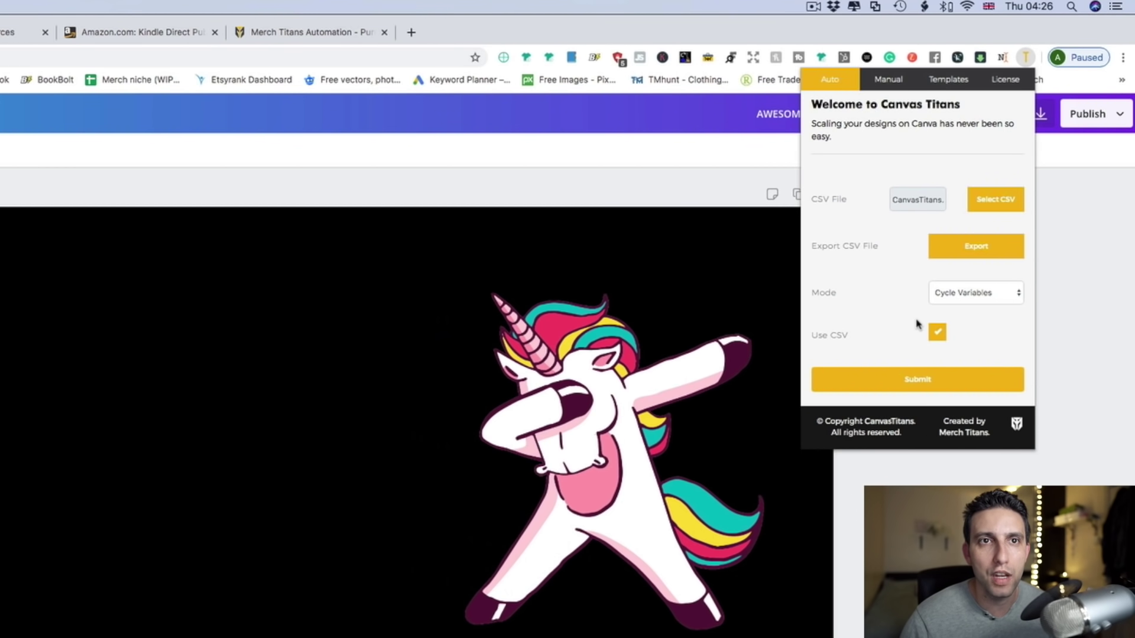
pyautogui.click(915, 382)
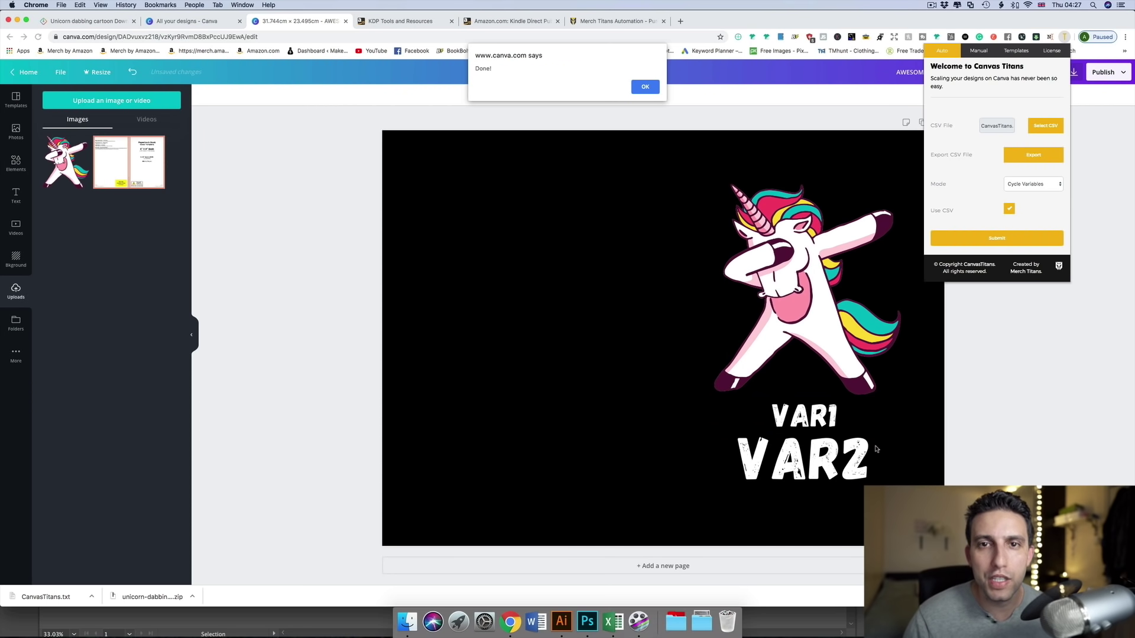
pyautogui.click(640, 86)
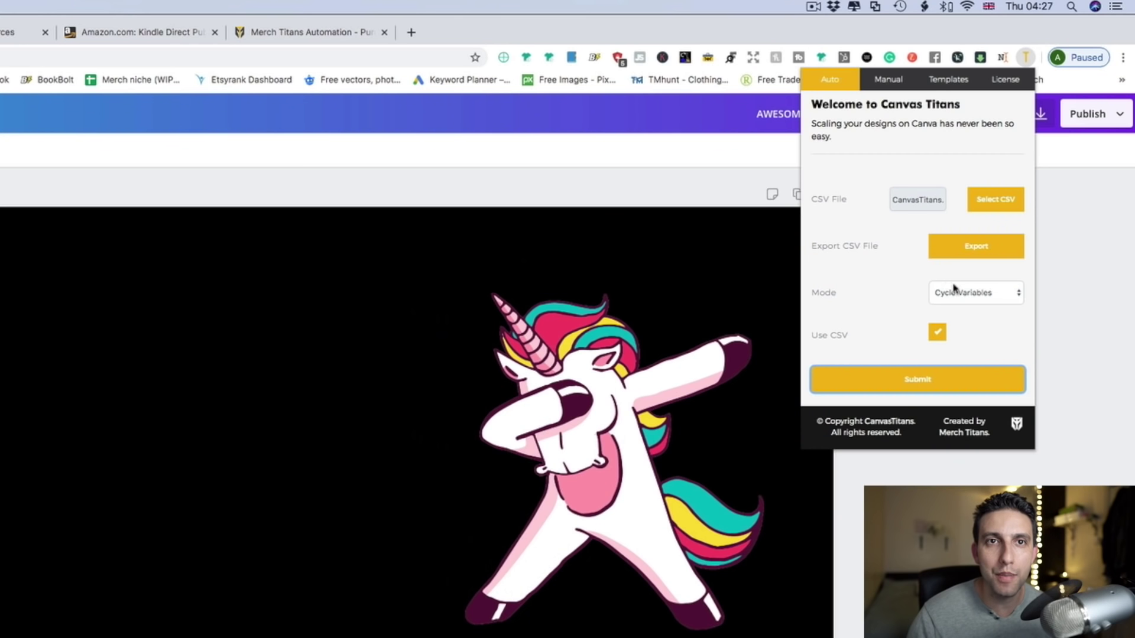
# Step: Open the Mode choices in the Canvas Titans extension
pyautogui.click(953, 287)
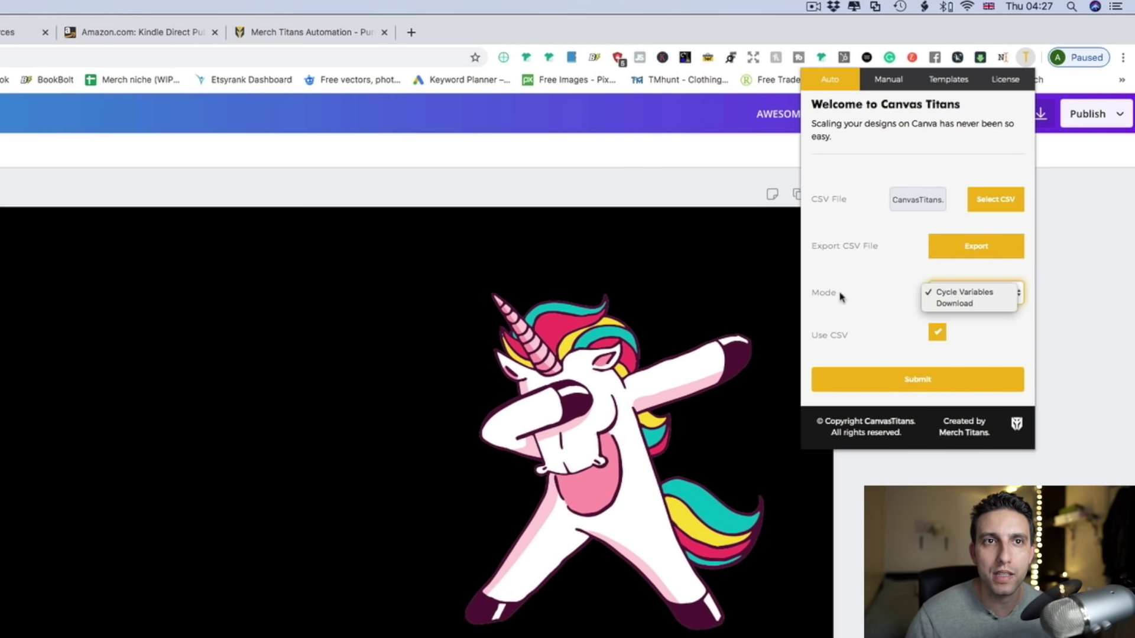